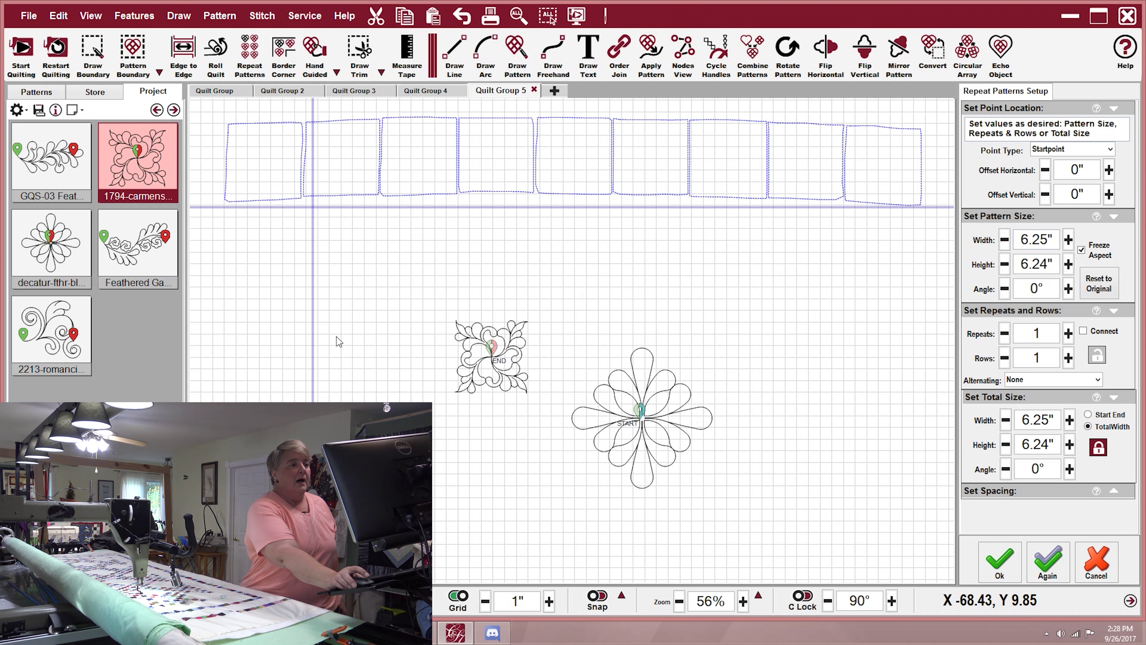
Move the small feathered square motif into the first block boundary of the row.
left_click(515, 379)
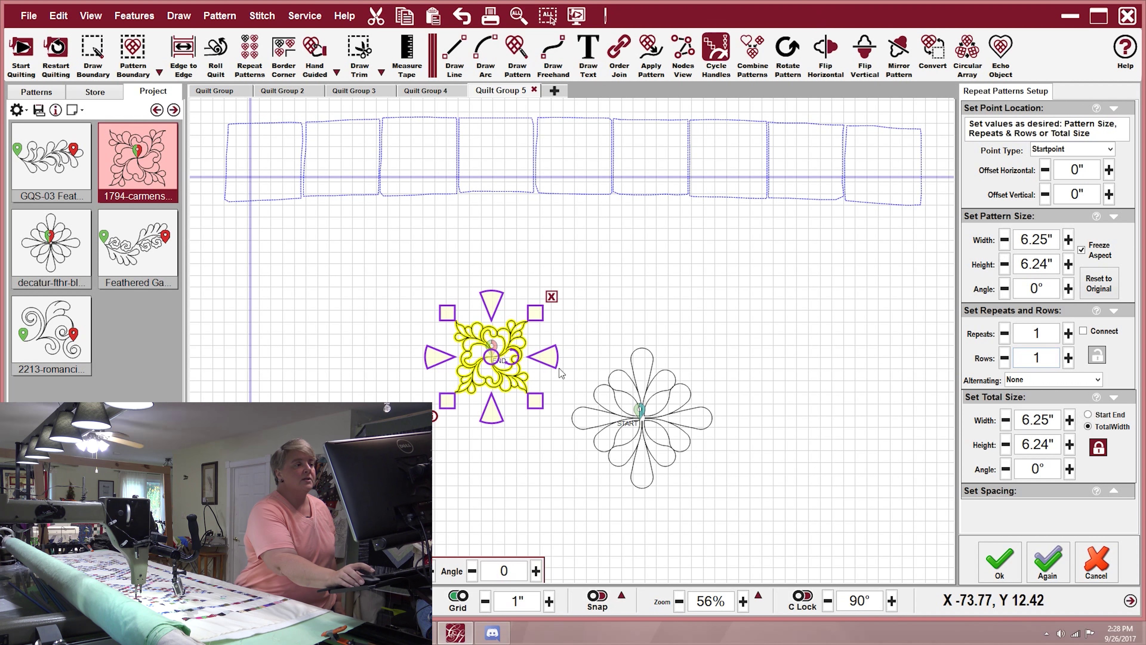
left_click_drag(502, 363, 320, 300)
left_click_drag(331, 256, 261, 161)
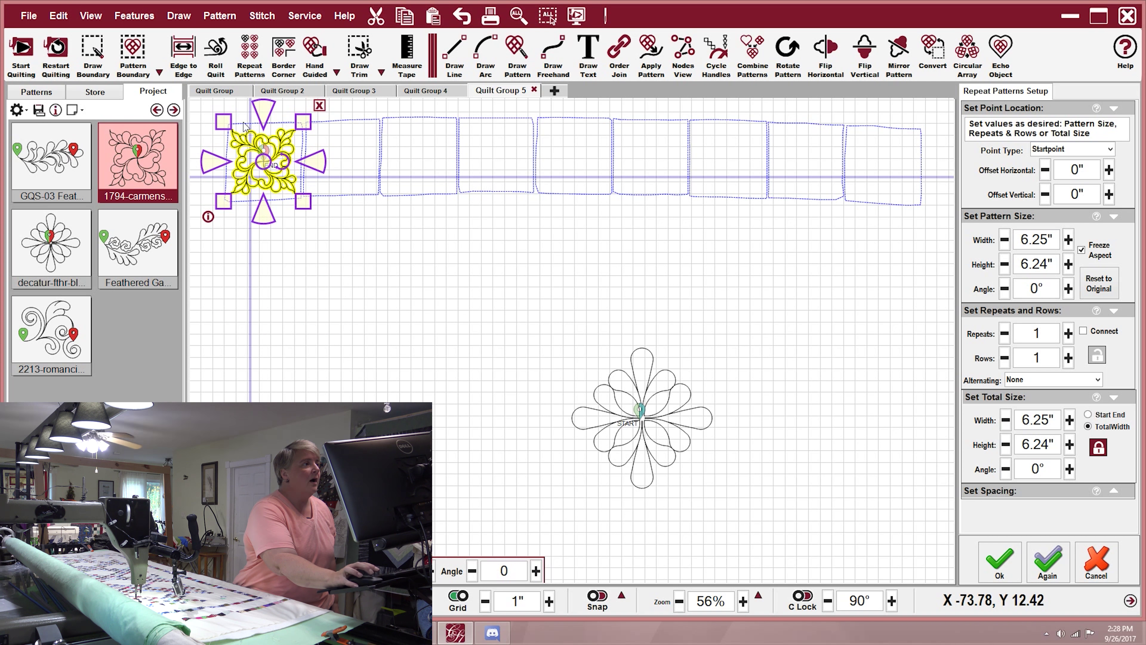
Switch the motif to the grey corner-distort handles and pull its four corners outward to fill the first block boundary.
scroll(228, 121, "up", 5)
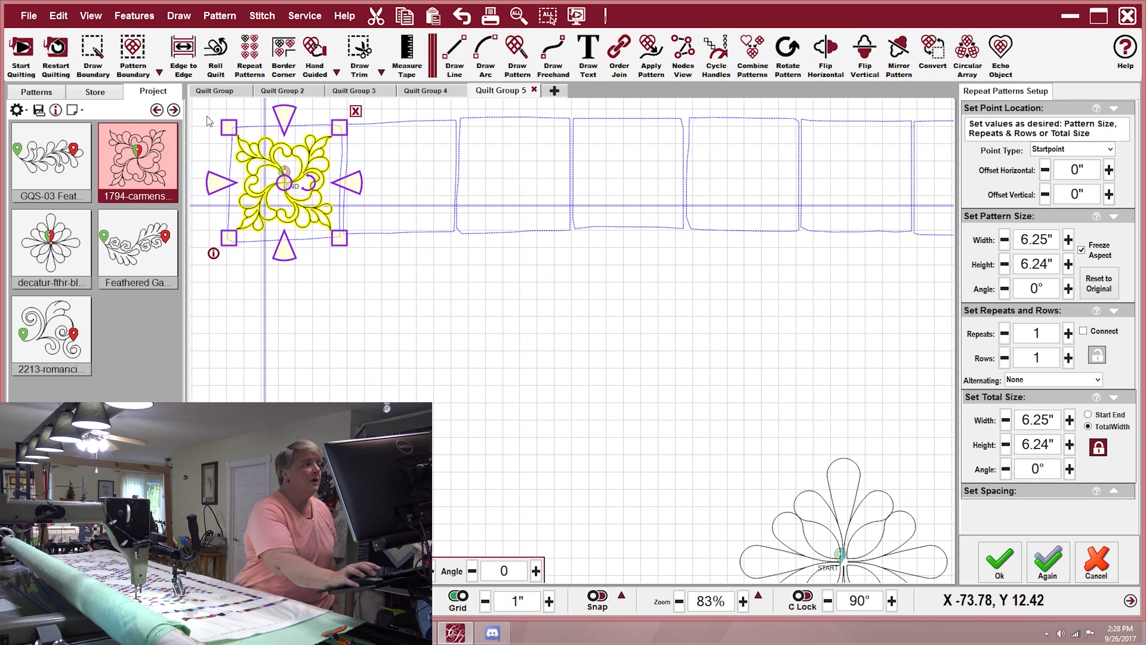
scroll(211, 113, "up", 1)
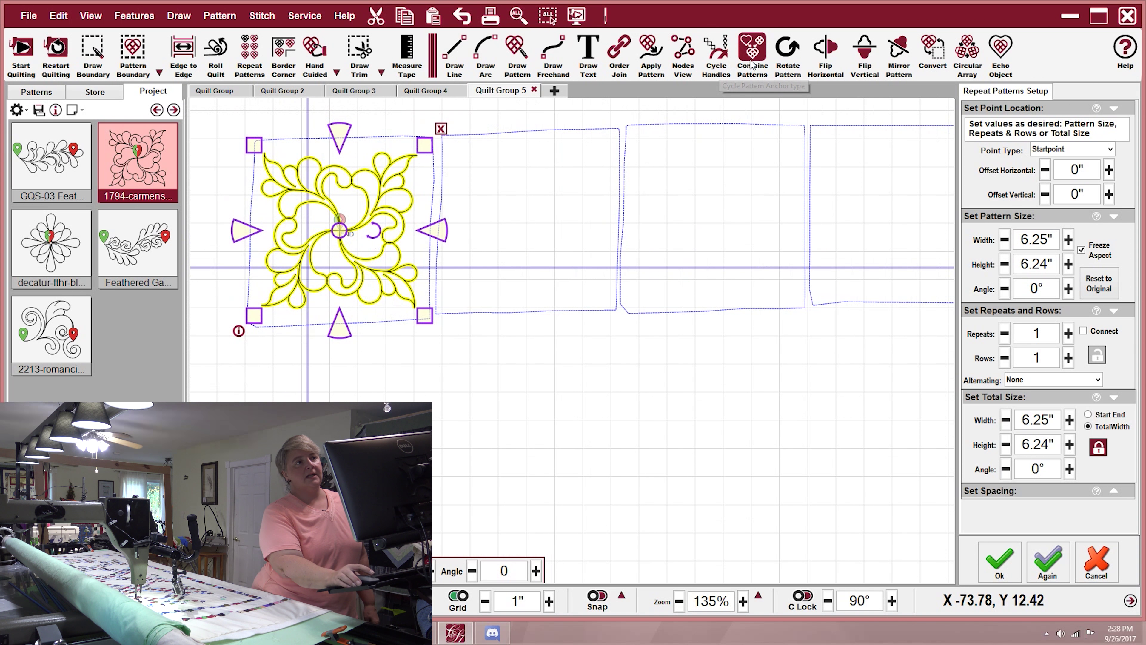
left_click(716, 52)
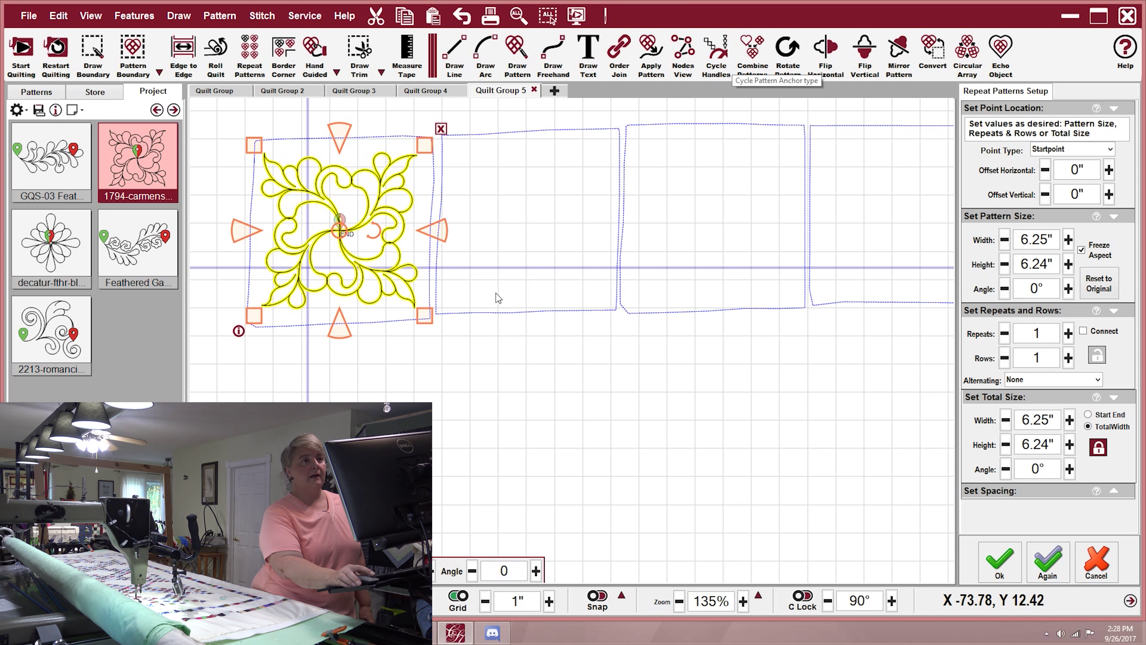
right_click(749, 59)
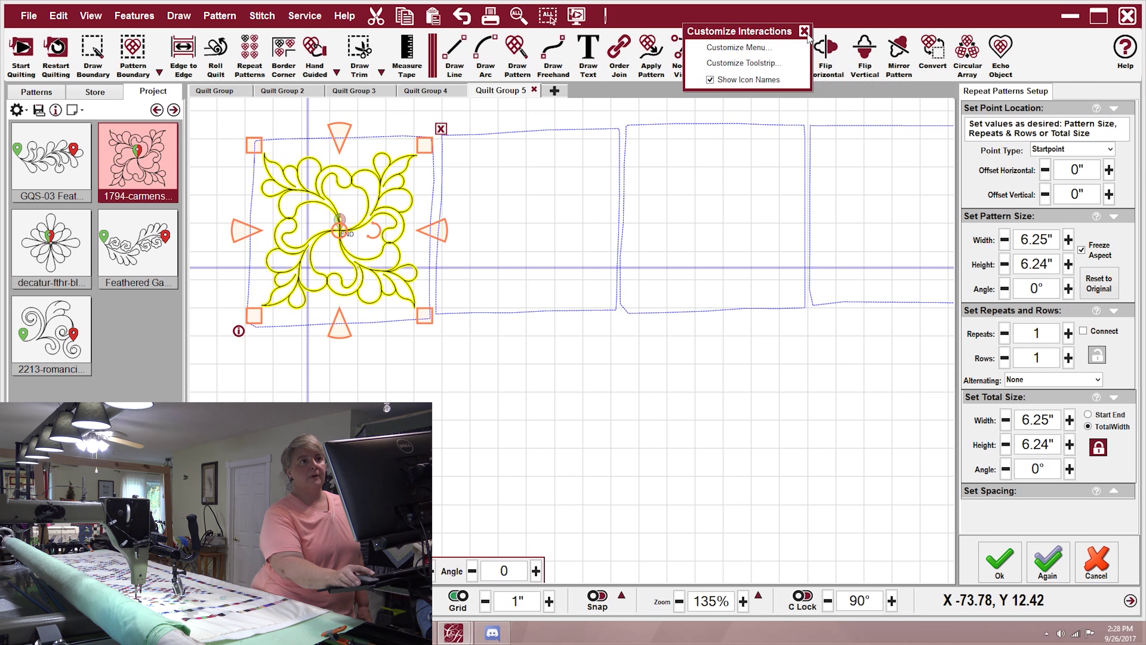
left_click(802, 29)
left_click(716, 51)
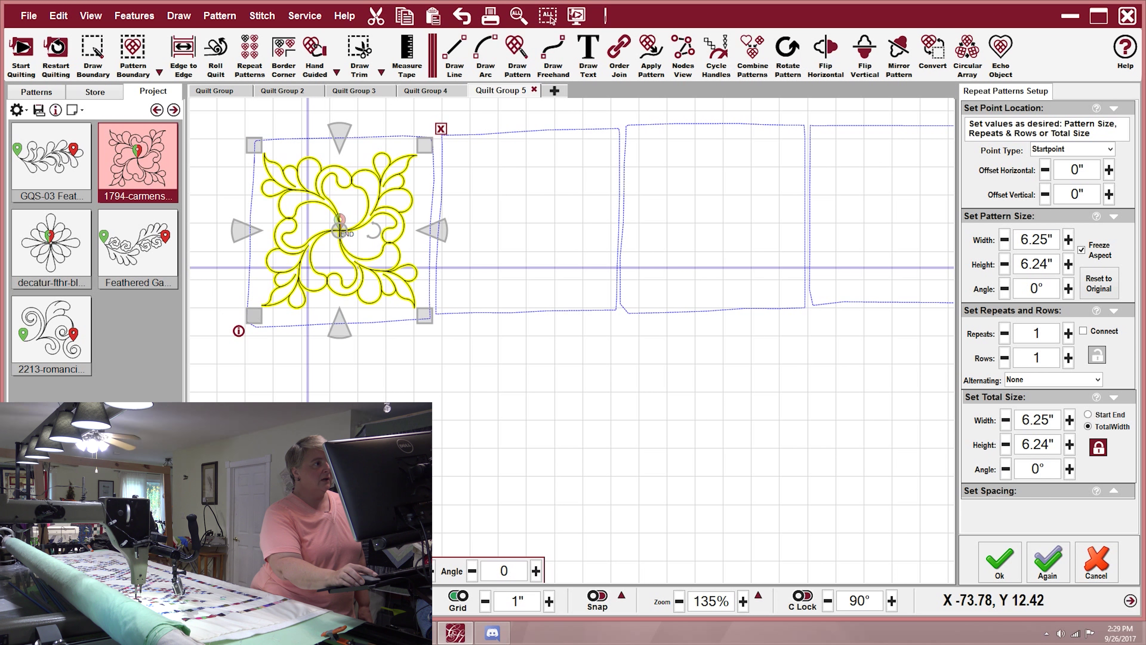
left_click_drag(254, 315, 242, 327)
left_click_drag(241, 147, 241, 137)
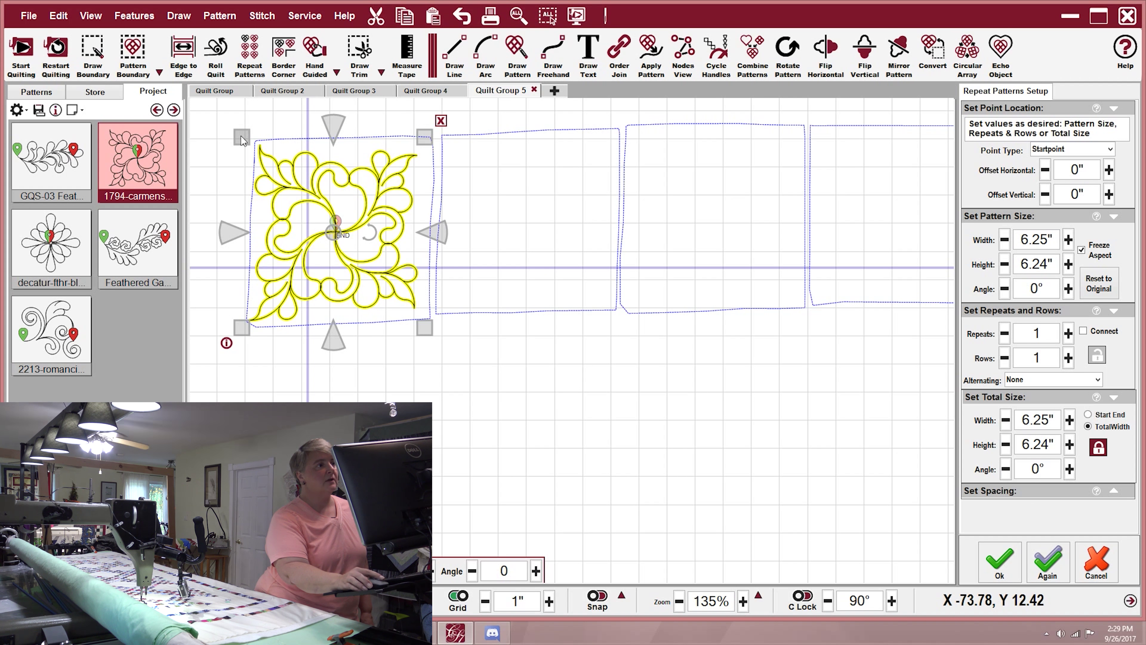
left_click_drag(421, 140, 426, 138)
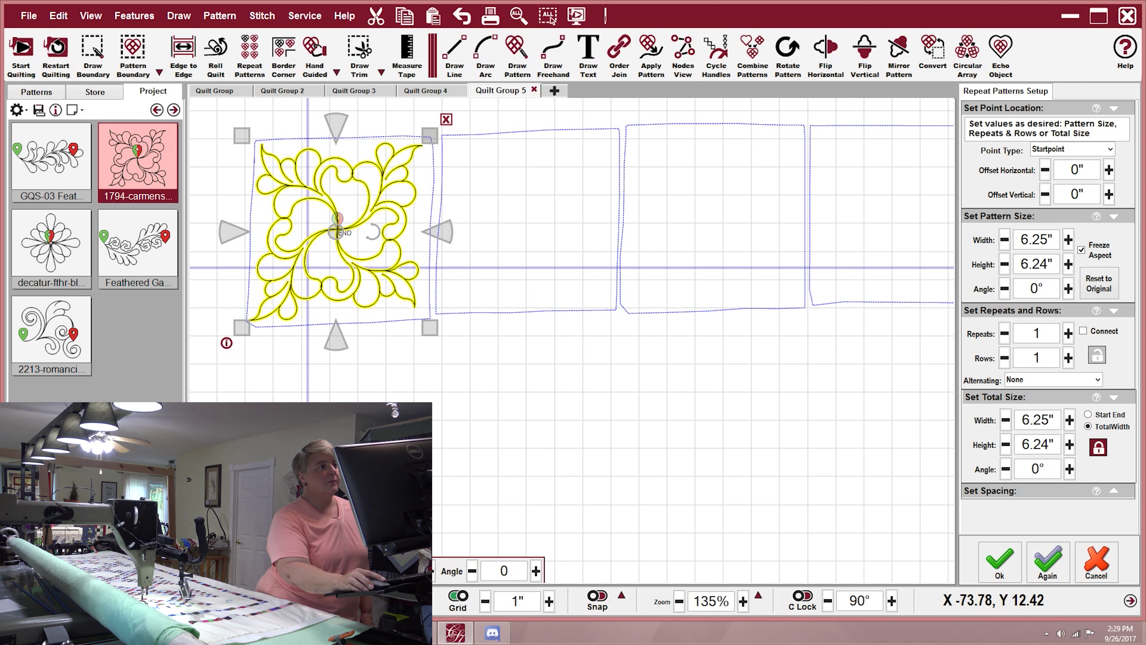
left_click_drag(426, 329, 428, 332)
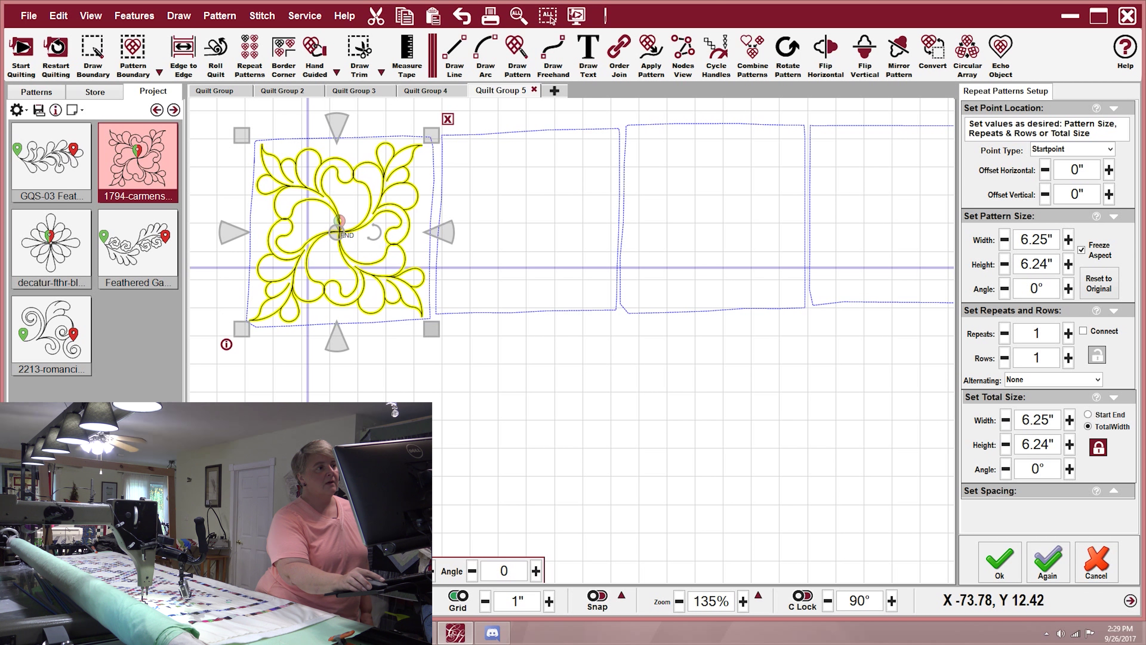
left_click(427, 389)
Return the first block's motif to the purple resizing handles and accept the Repeat Patterns setup.
scroll(528, 296, "down", 1)
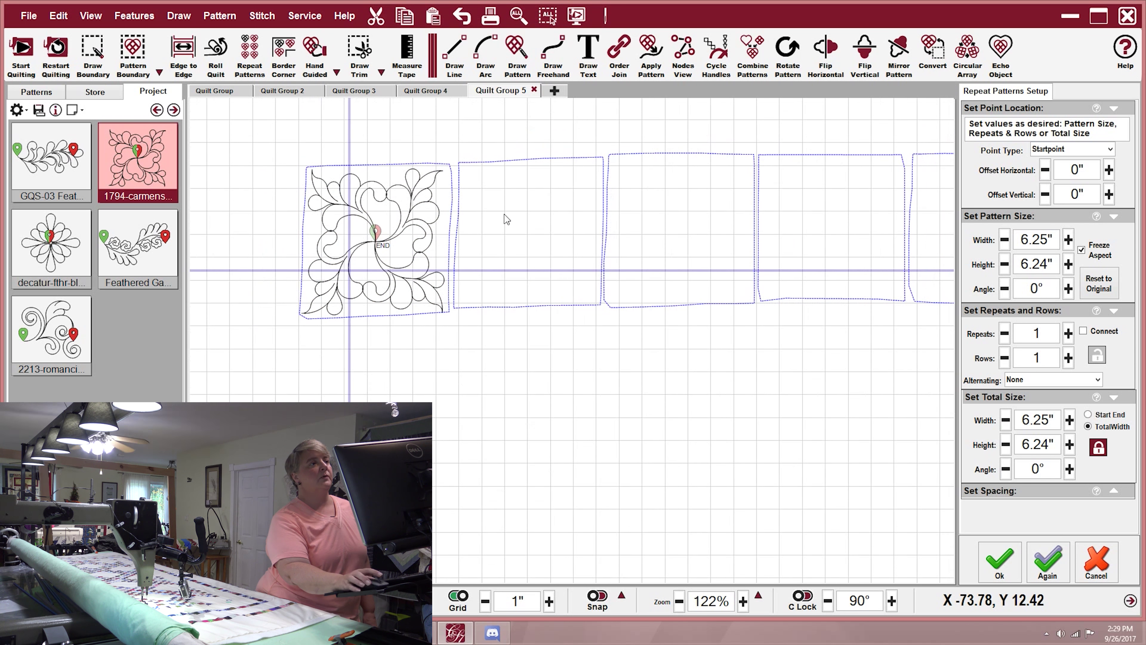
left_click(514, 22)
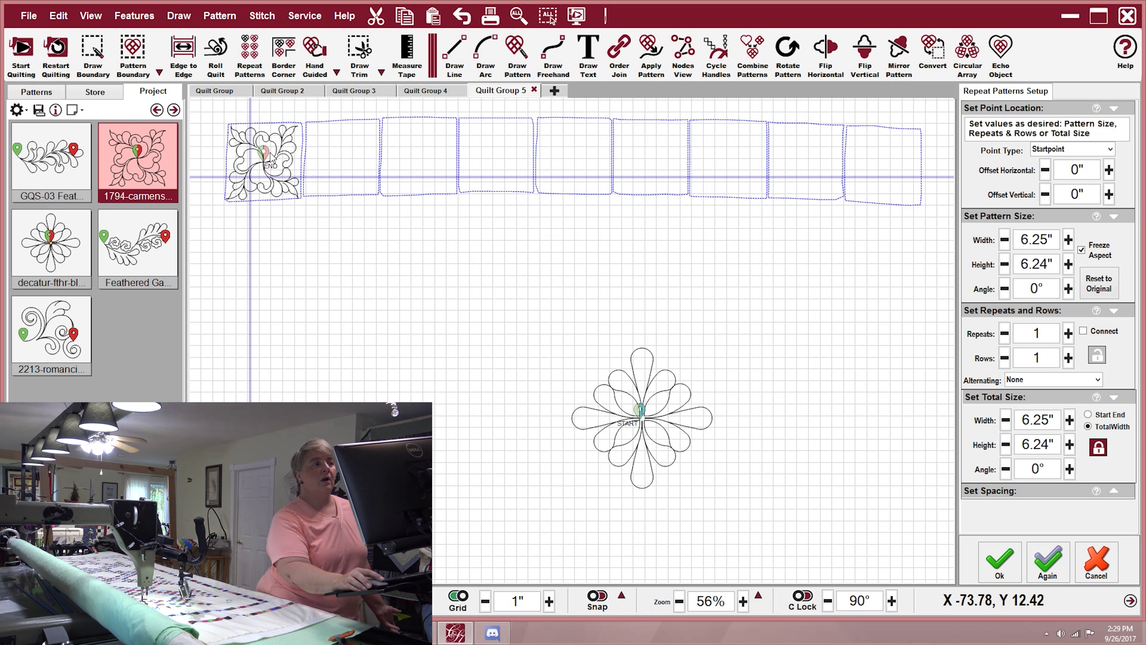
left_click(263, 165)
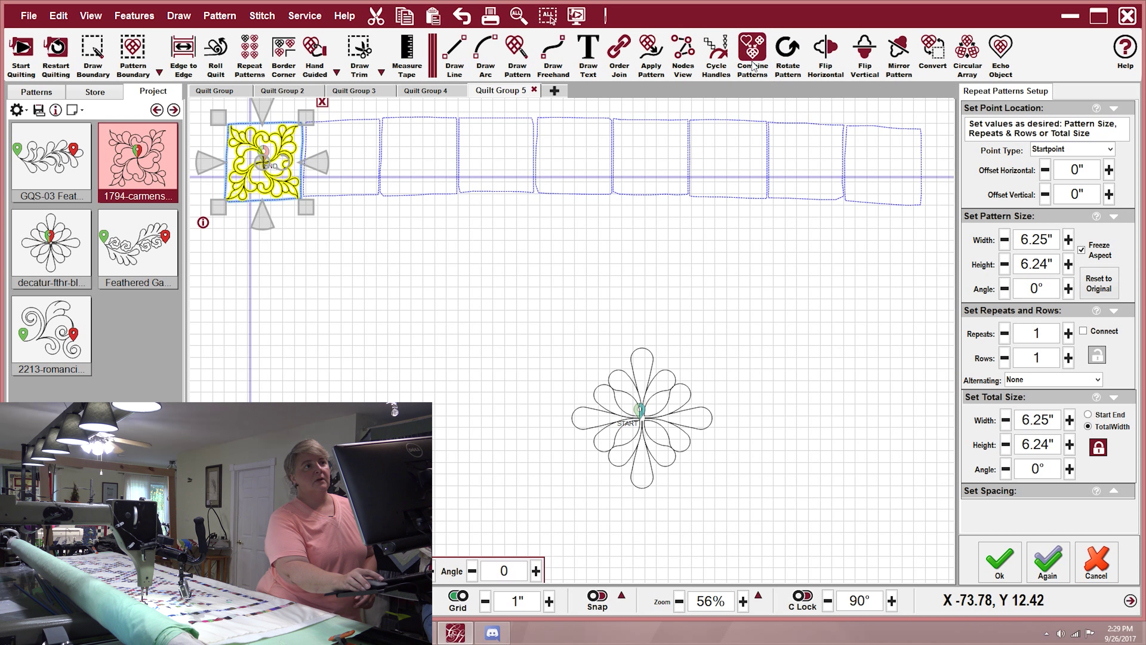
left_click(717, 64)
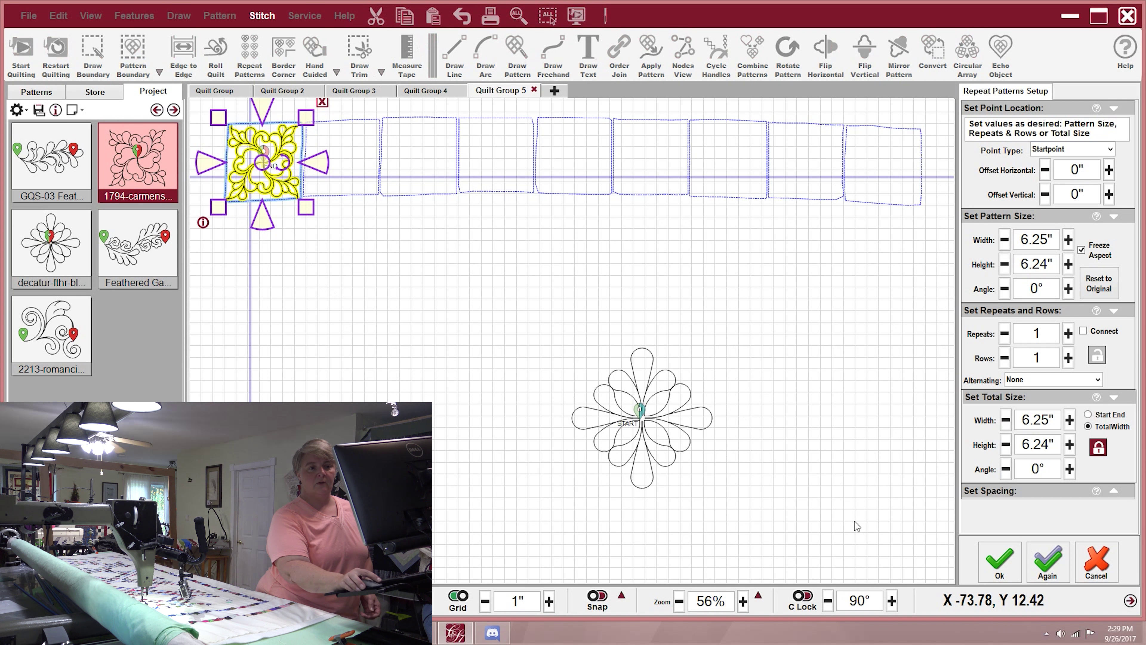
left_click(988, 550)
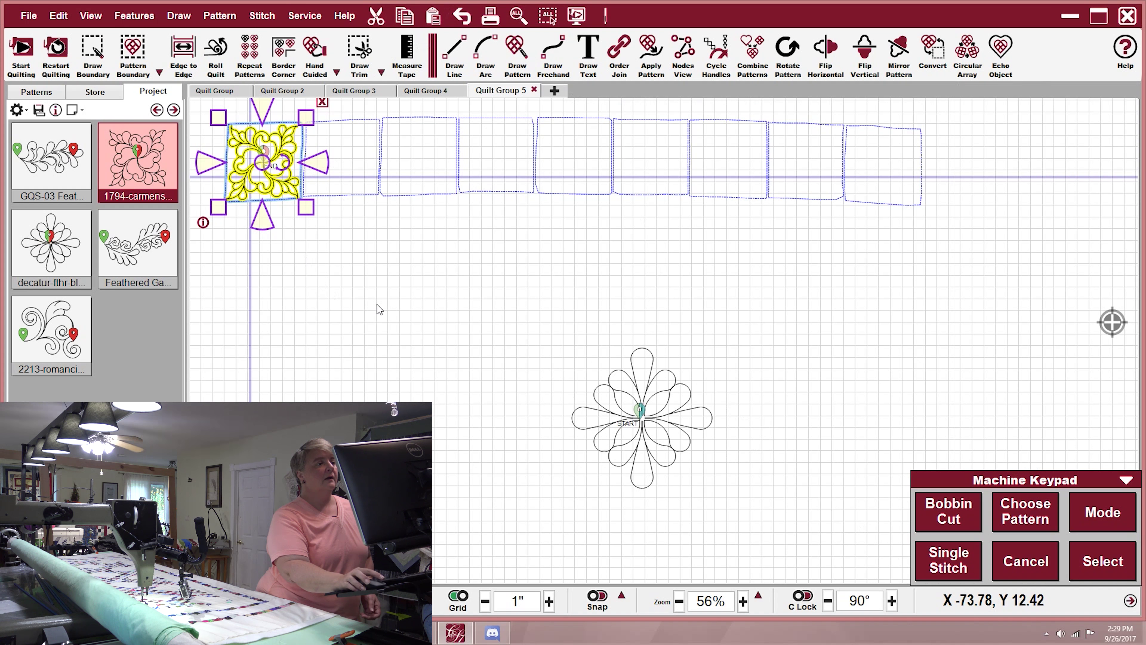
Place copies of the first block's feathered motif in the third, fifth, seventh and ninth blocks of the row.
right_click(395, 306)
left_click(426, 282)
left_click_drag(633, 327, 899, 299)
left_click(420, 163)
left_click(577, 165)
left_click(728, 171)
left_click(907, 171)
right_click(859, 316)
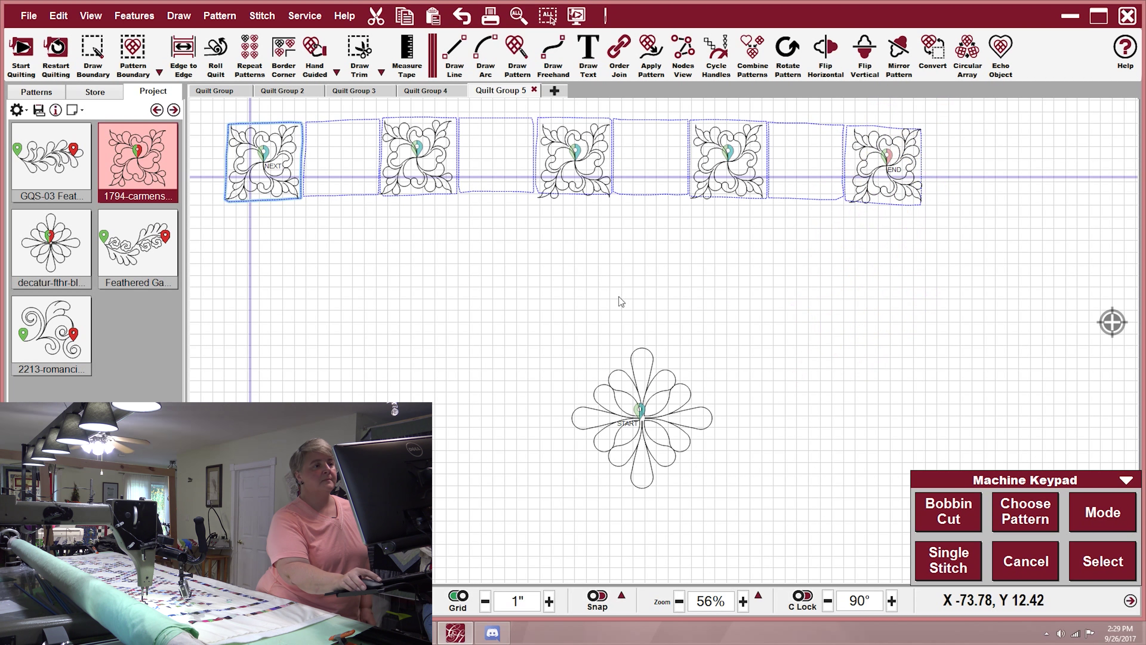
Rotate the petal flower motif below the row to about -44.44 degrees.
left_click(648, 430)
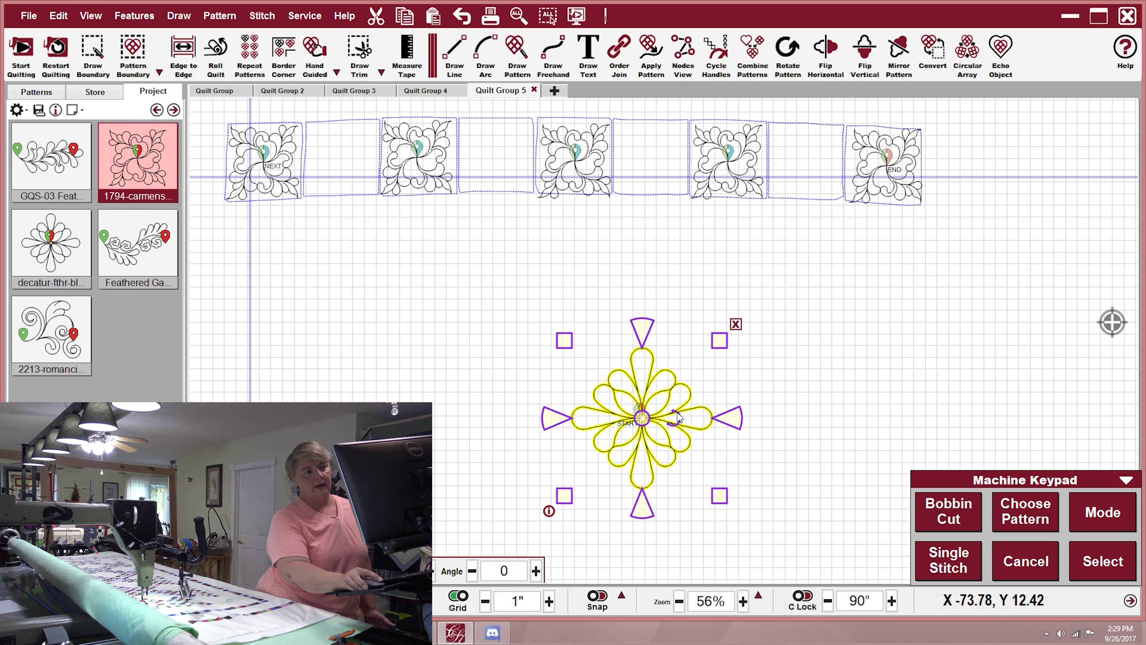
left_click_drag(673, 417, 674, 414)
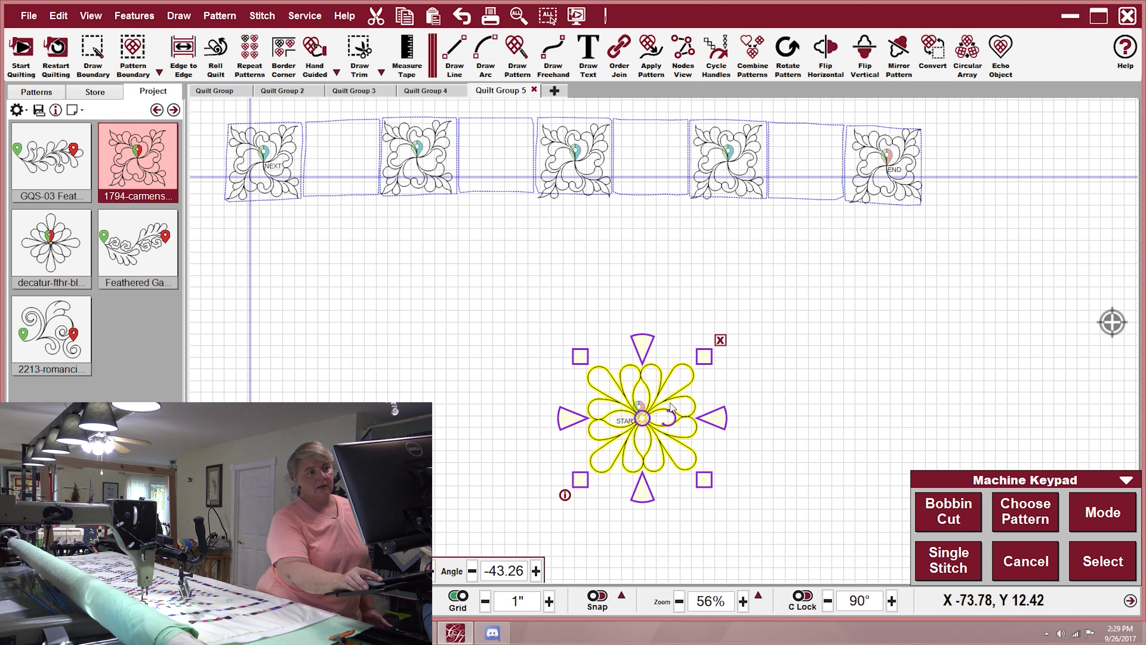
left_click_drag(673, 427, 669, 419)
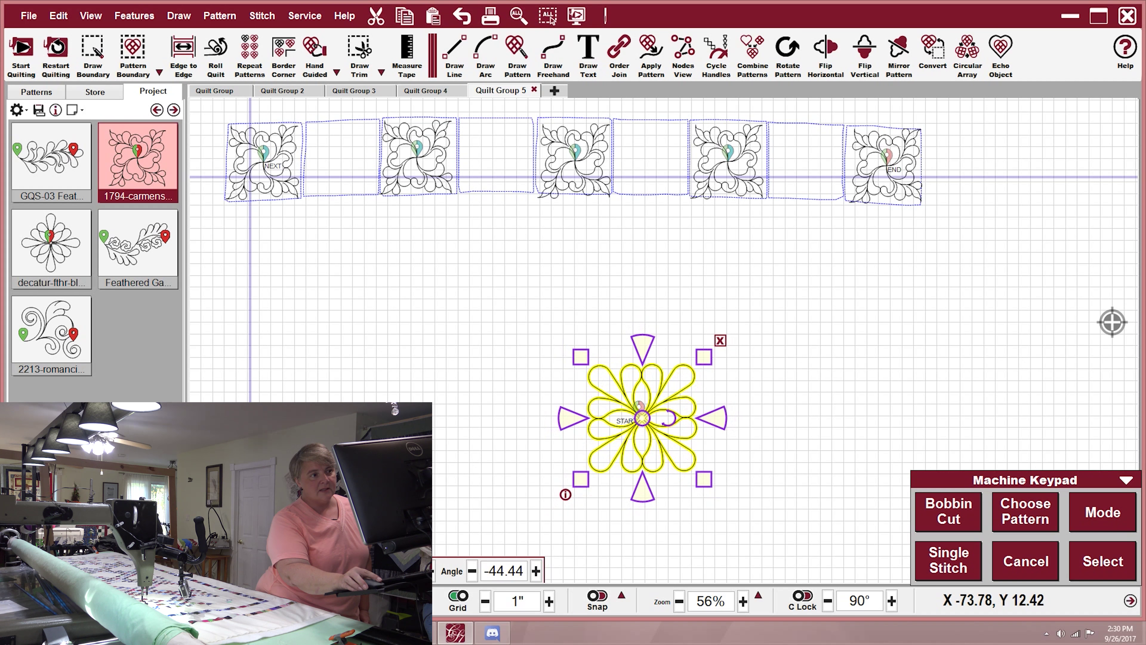
Shrink the rotated flower motif to block size and move it into the second block.
left_click_drag(680, 429, 383, 279)
left_click_drag(406, 206, 375, 237)
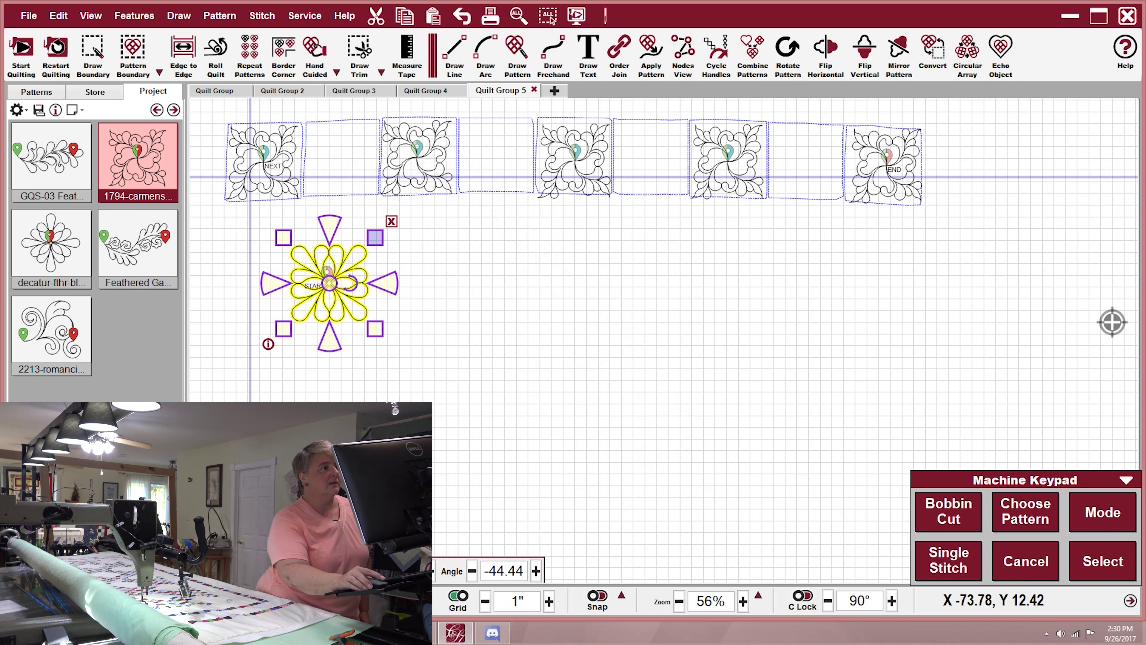
left_click_drag(340, 287, 350, 168)
left_click_drag(361, 326, 395, 318)
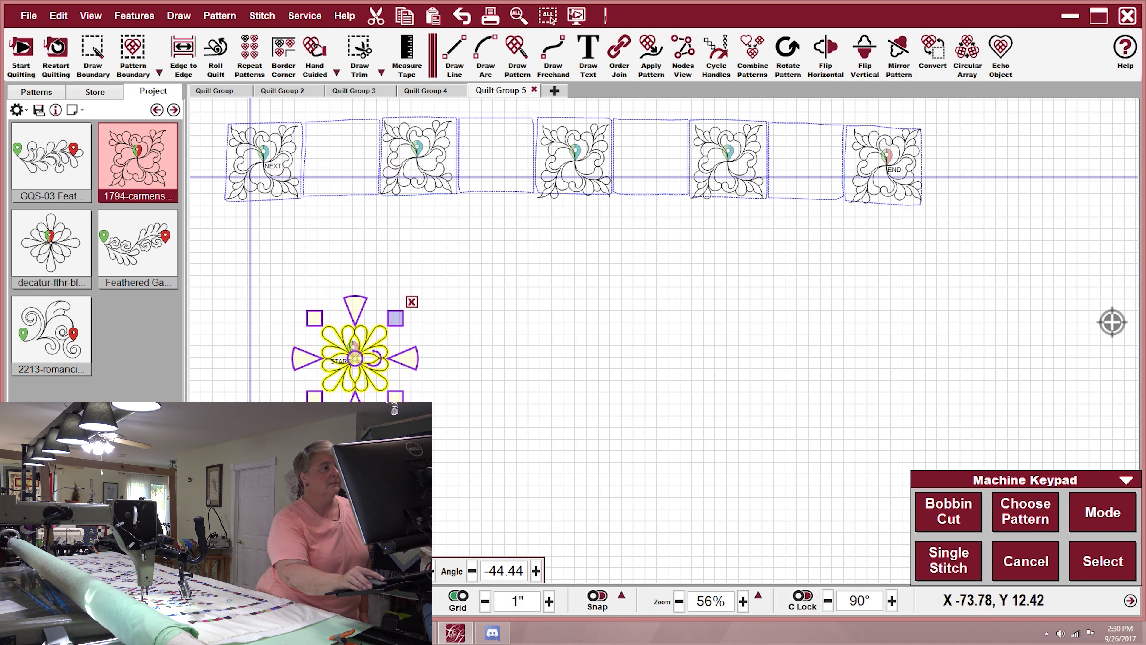
left_click_drag(365, 360, 396, 158)
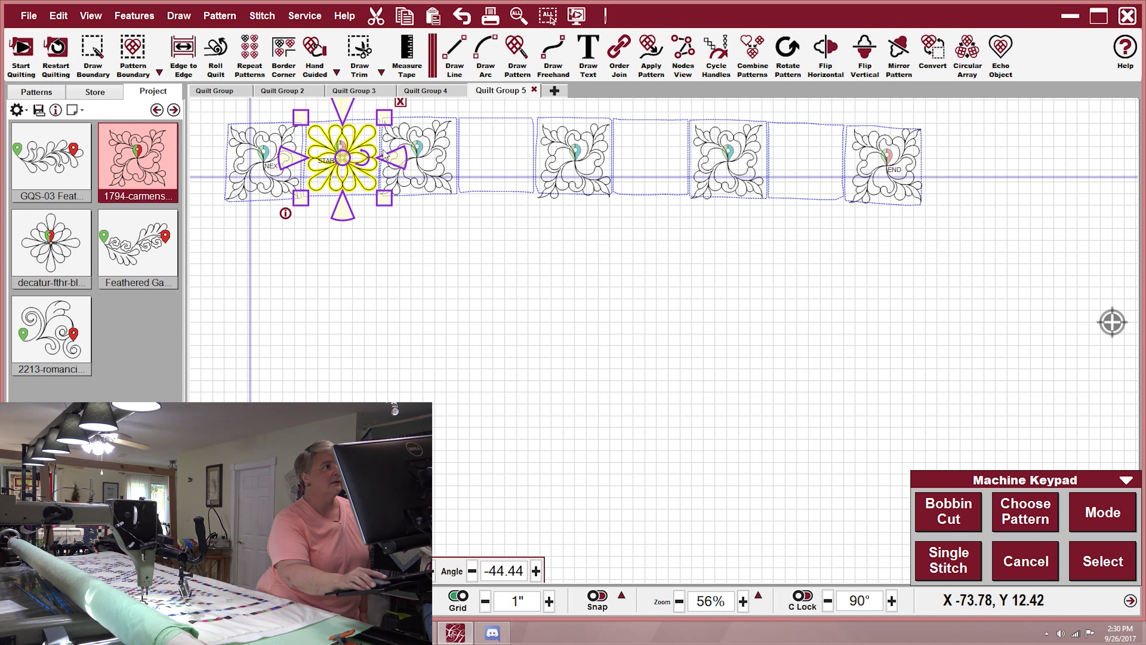
Stretch the flower motif's upper, lower and left edges slightly outward to fill the second block.
left_click_drag(343, 111, 343, 107)
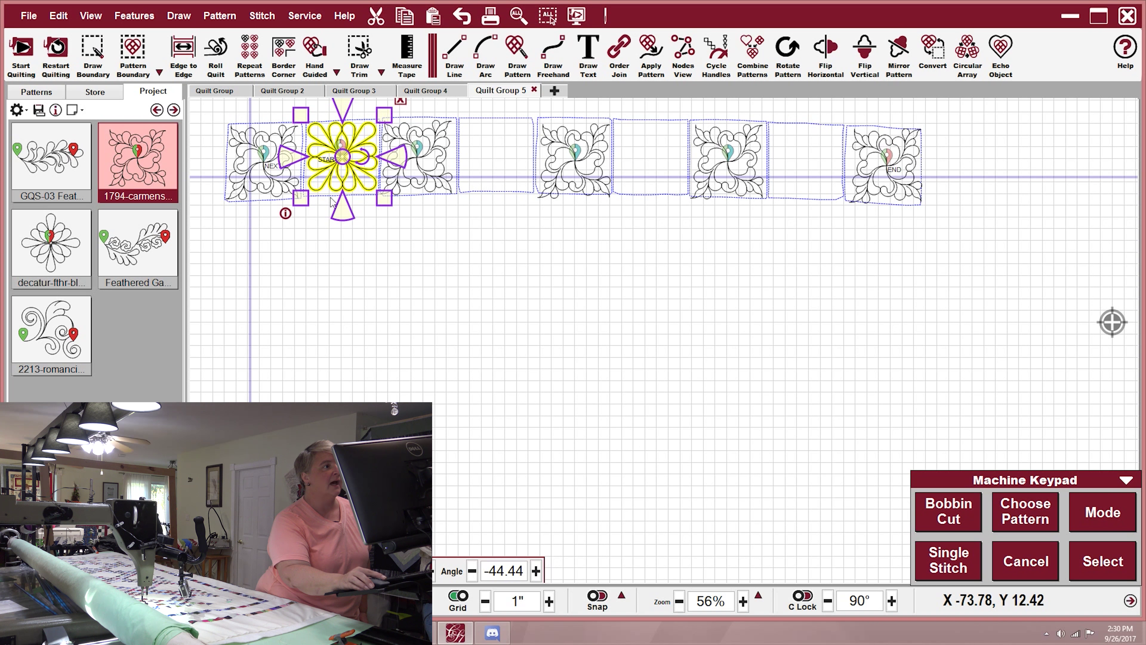
left_click_drag(347, 209, 348, 211)
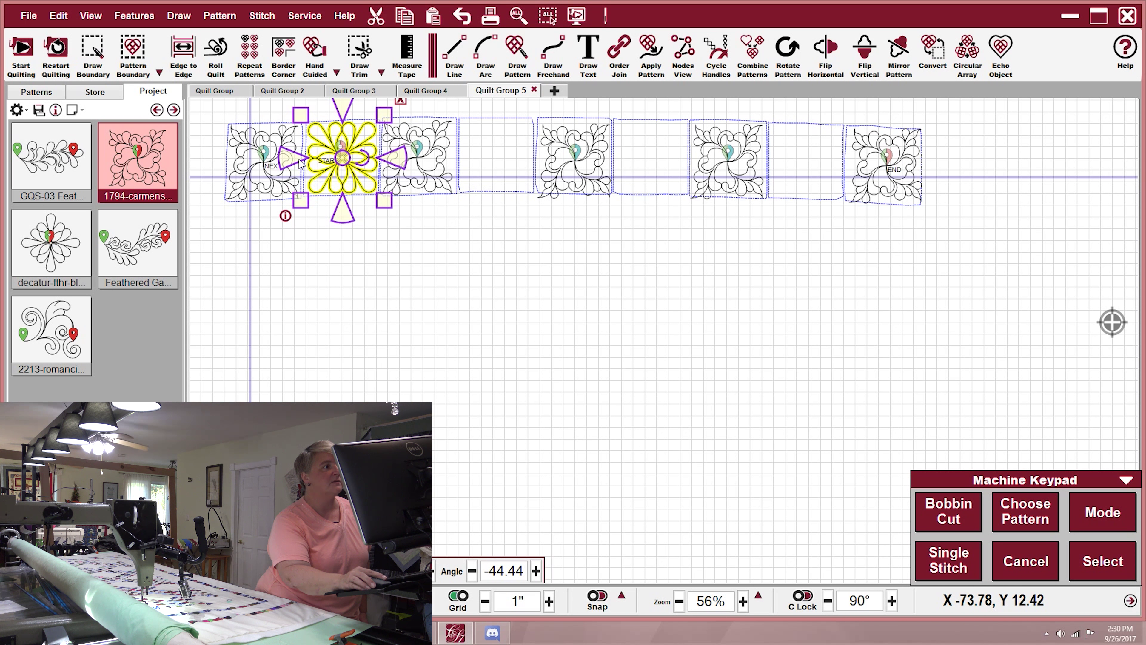
left_click_drag(301, 162, 298, 161)
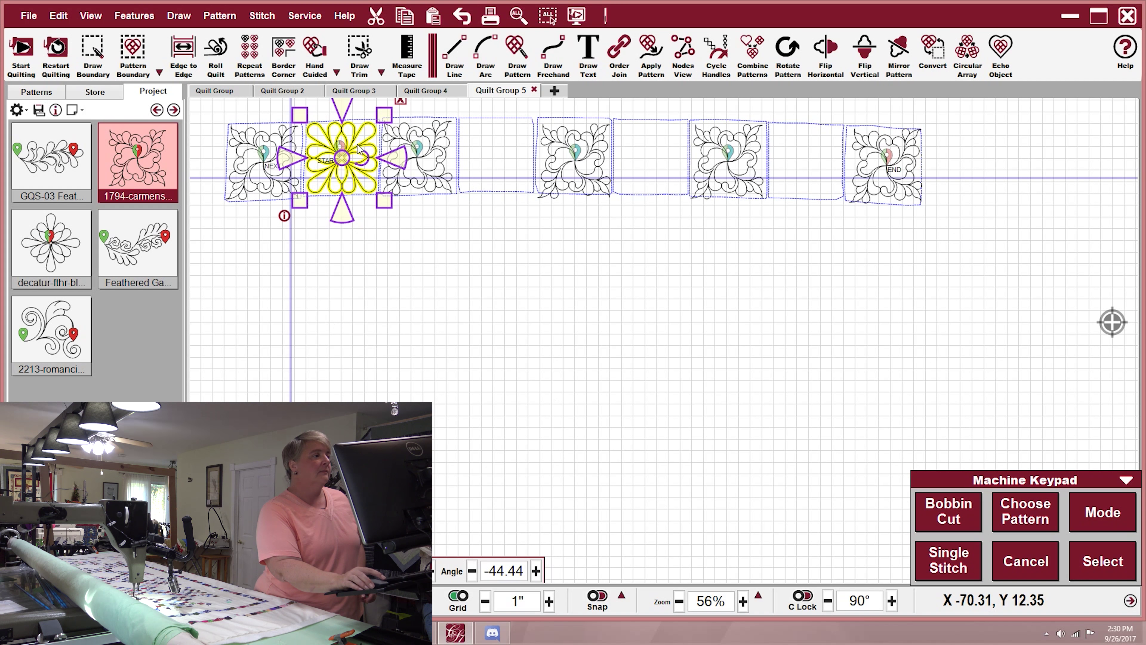
left_click(266, 280)
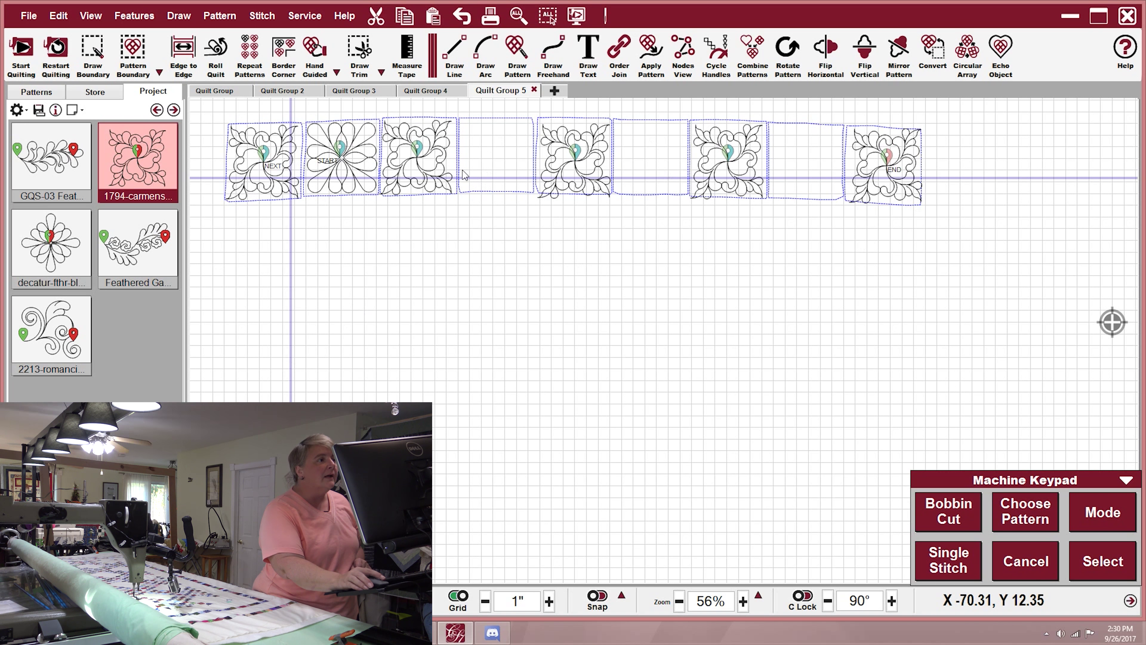
Center the feathered motif in the third block and stretch its right and left edges to fit the boundary.
left_click(444, 169)
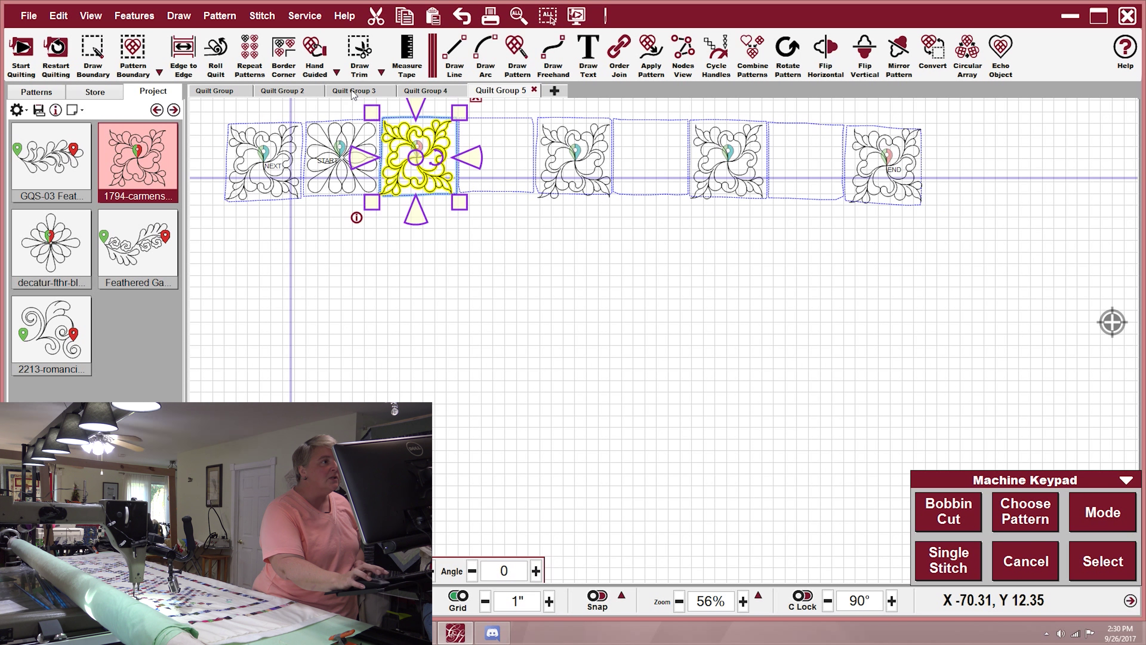
scroll(356, 102, "up", 3)
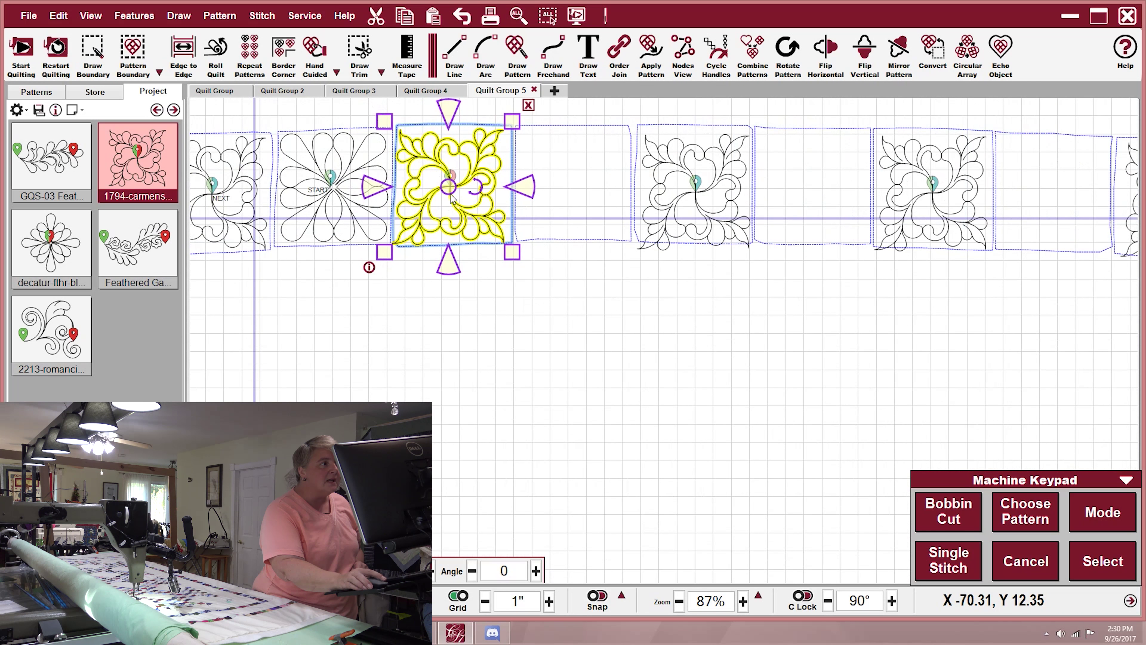
left_click_drag(448, 186, 453, 185)
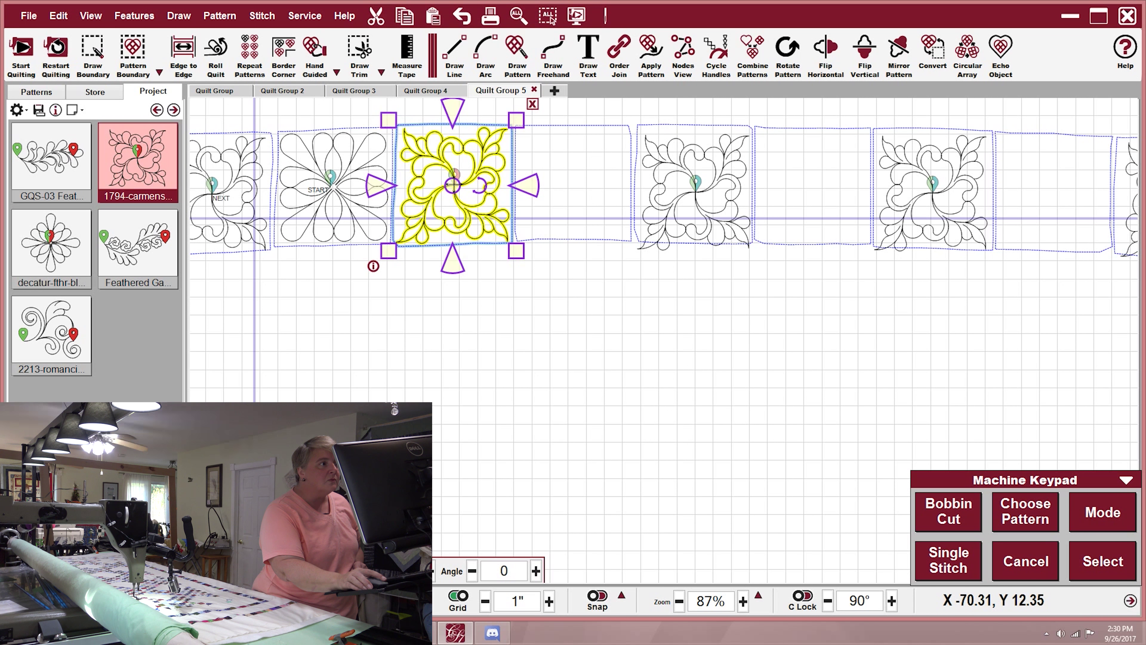
left_click_drag(452, 185, 451, 185)
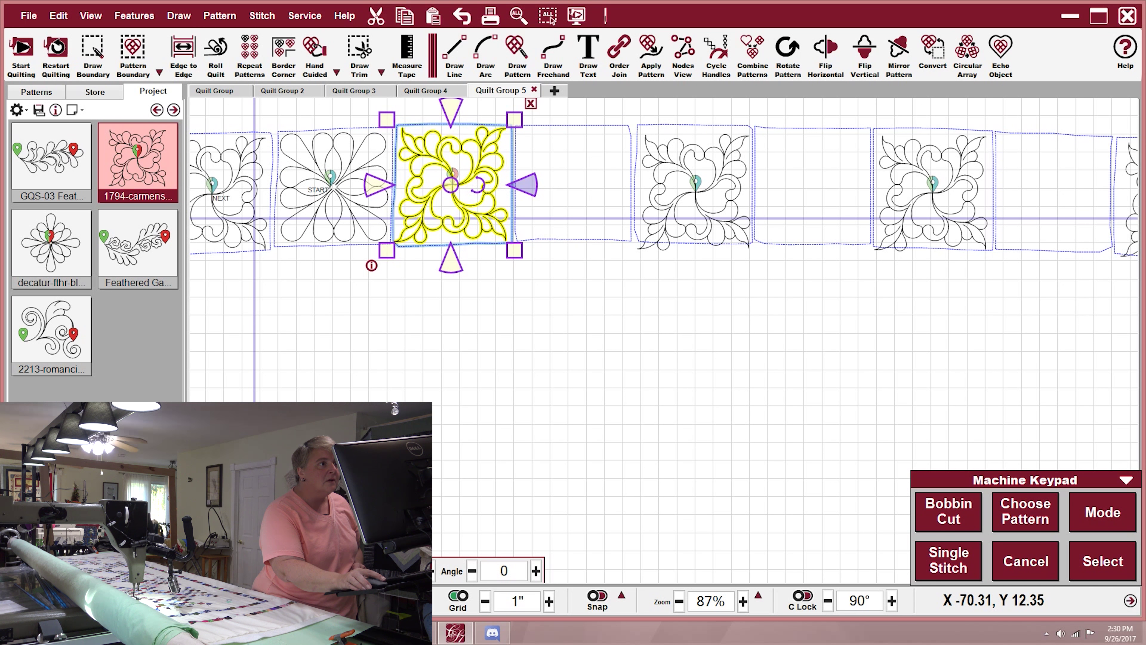
left_click_drag(515, 185, 518, 186)
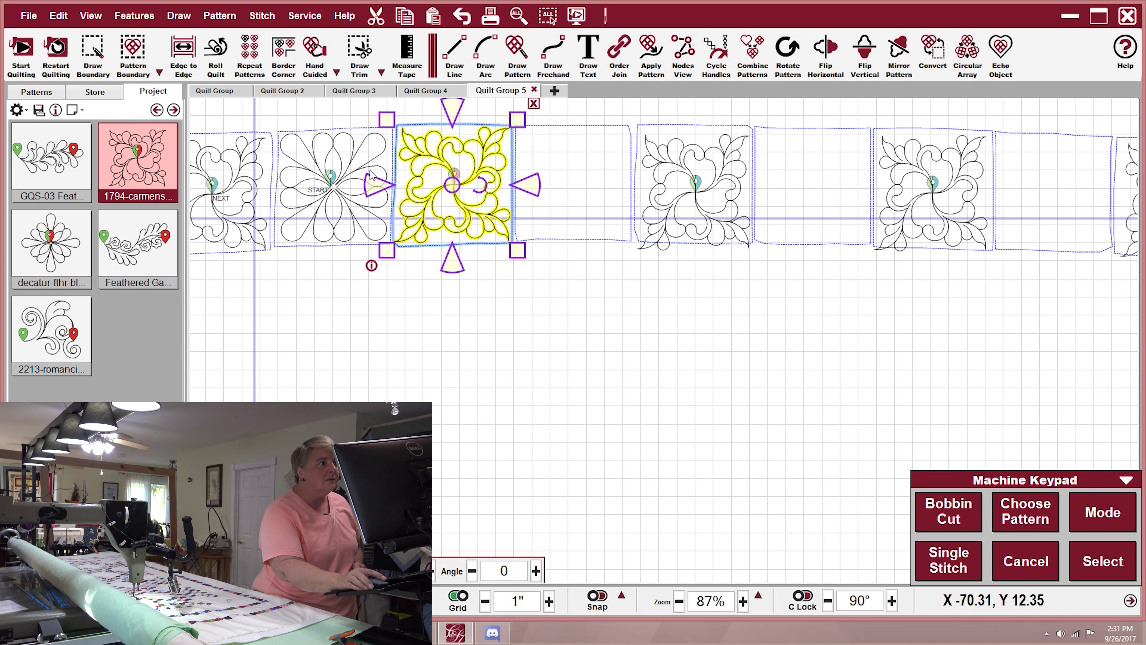
left_click_drag(378, 185, 376, 185)
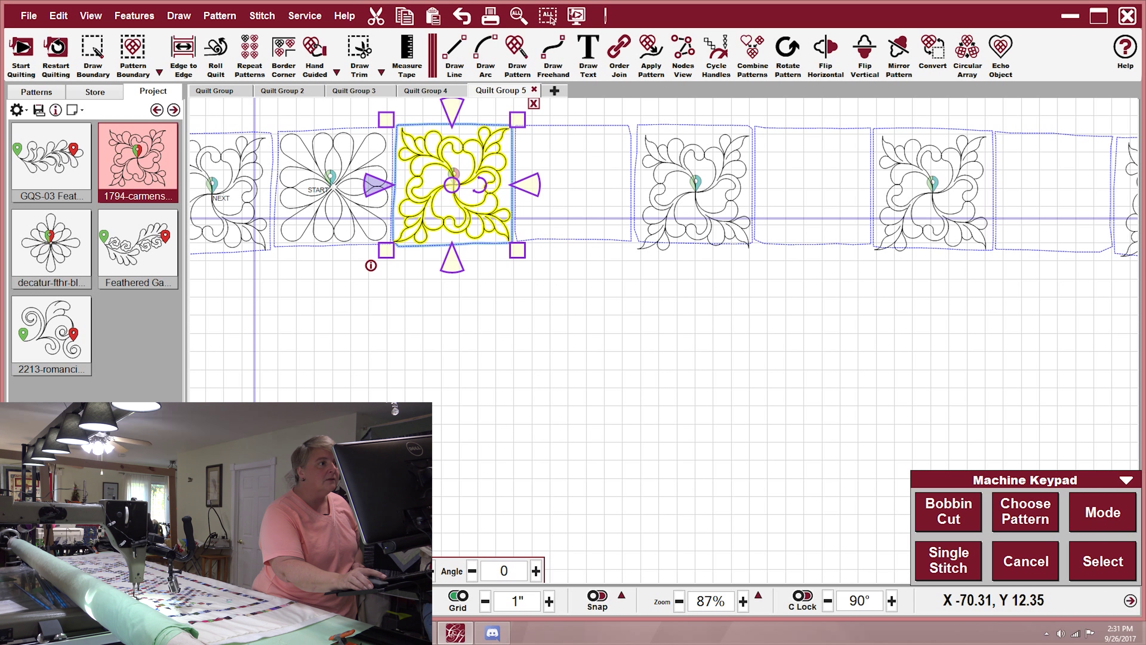
left_click(524, 320)
Center the feathered motif in the fifth block and bring its upper and right edges slightly inward to fit the boundary.
left_click(692, 194)
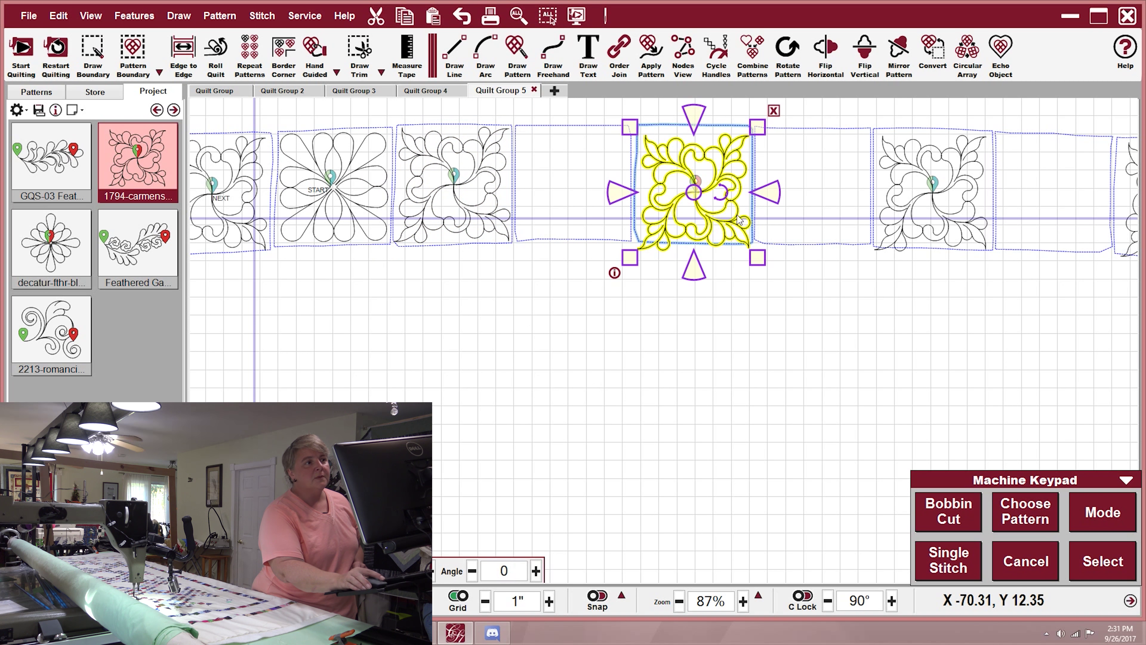
left_click_drag(689, 189, 693, 183)
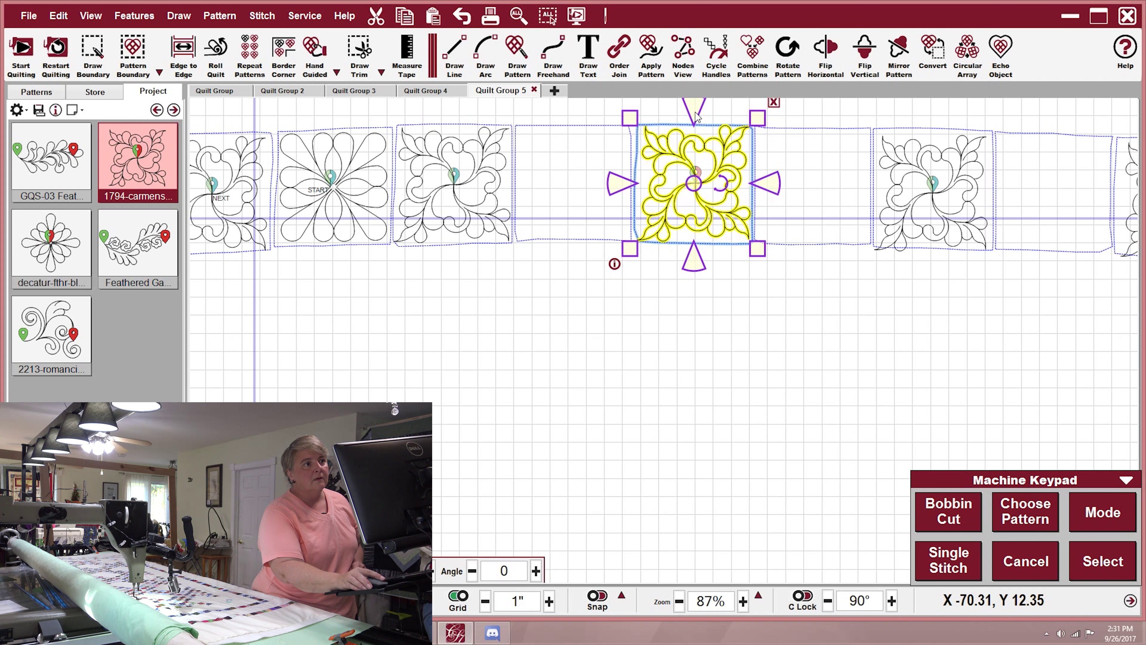
left_click_drag(697, 115, 697, 118)
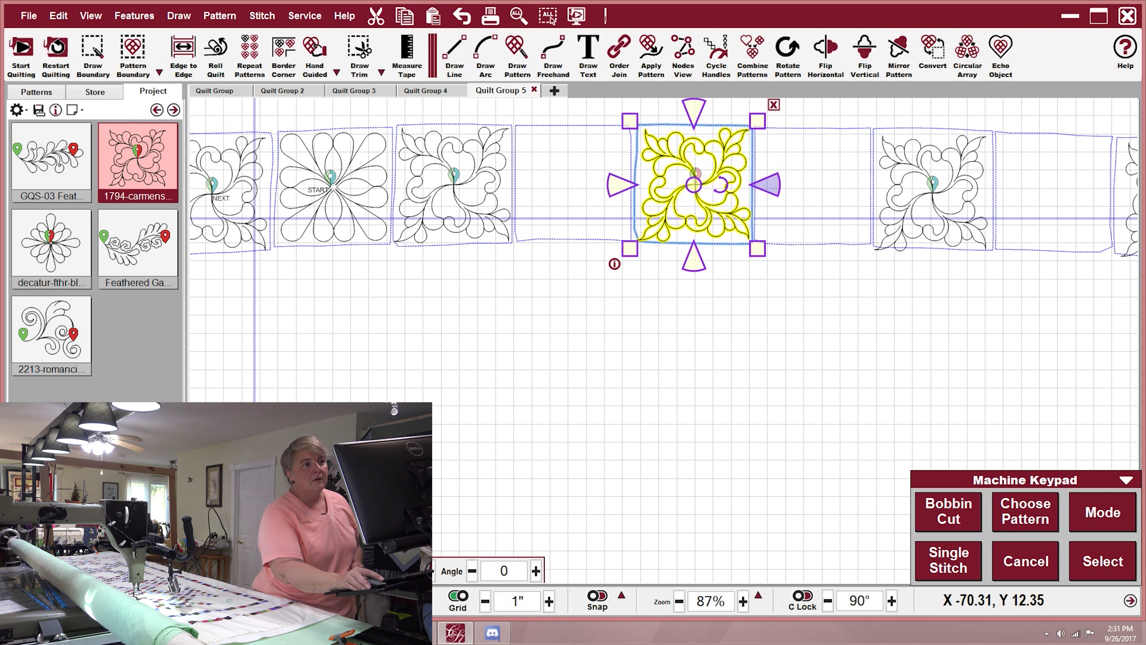
left_click_drag(765, 185, 764, 185)
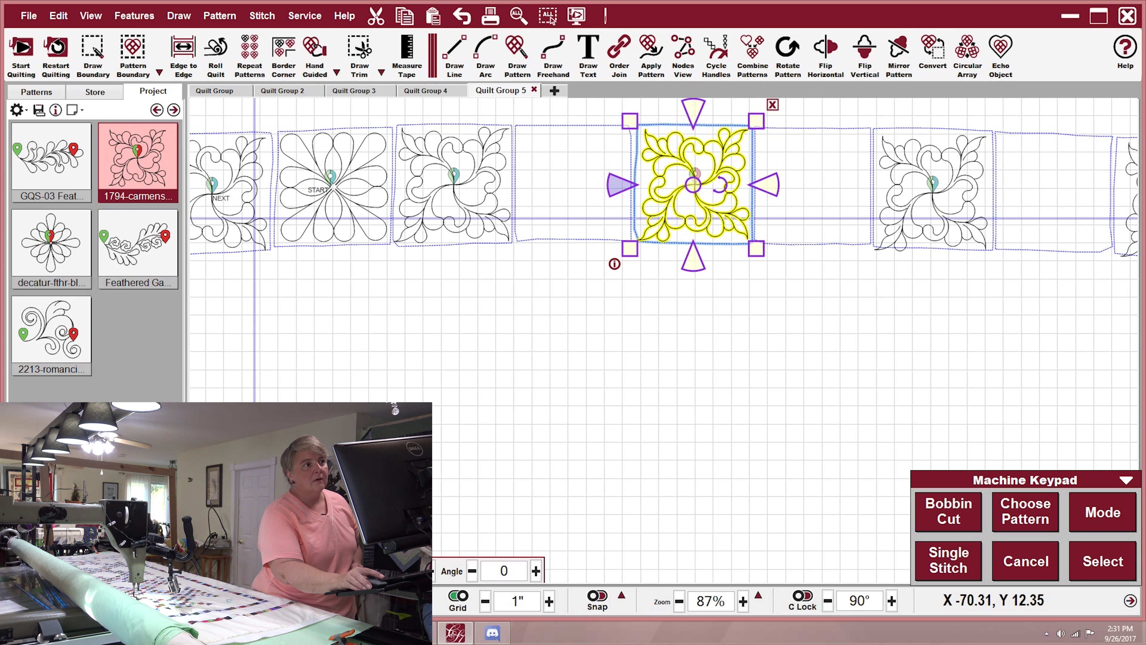
left_click(746, 399)
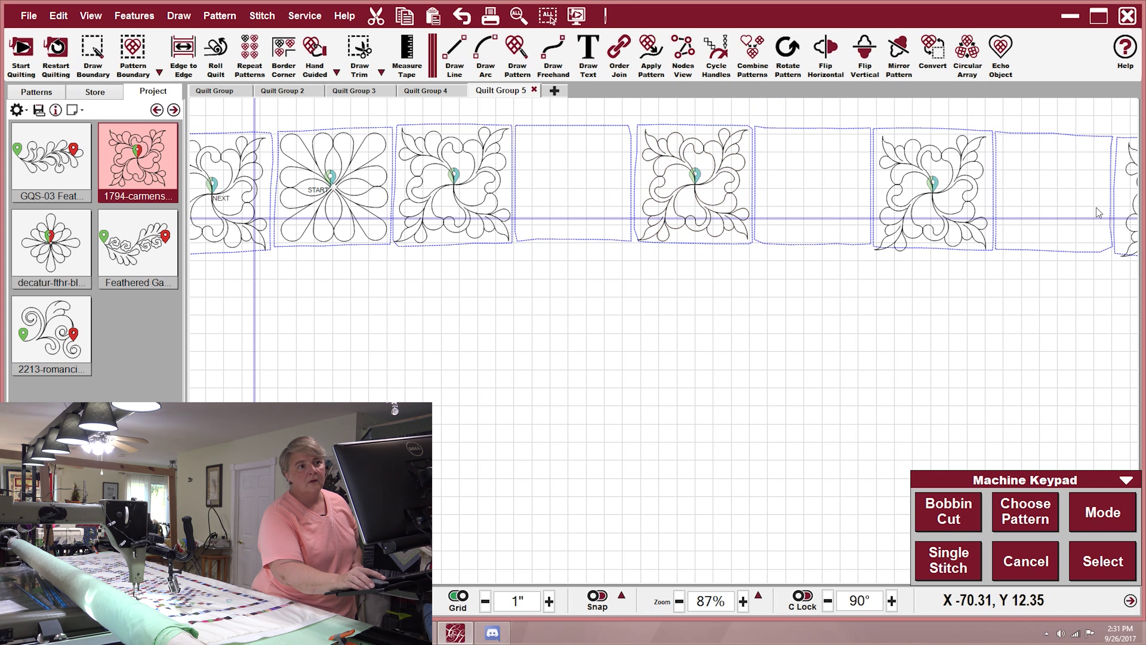
Center the feathered motif in the seventh block, switch the handle type, and nudge its lower-left corner slightly inward.
left_click(914, 231)
left_click_drag(925, 193, 931, 190)
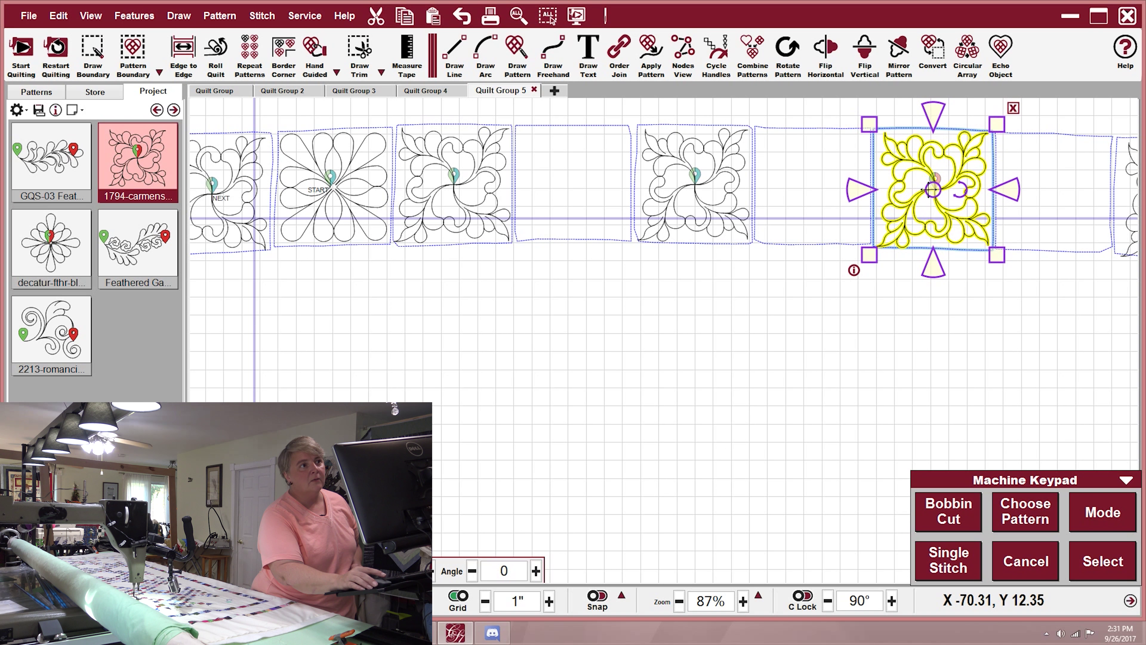
left_click(717, 44)
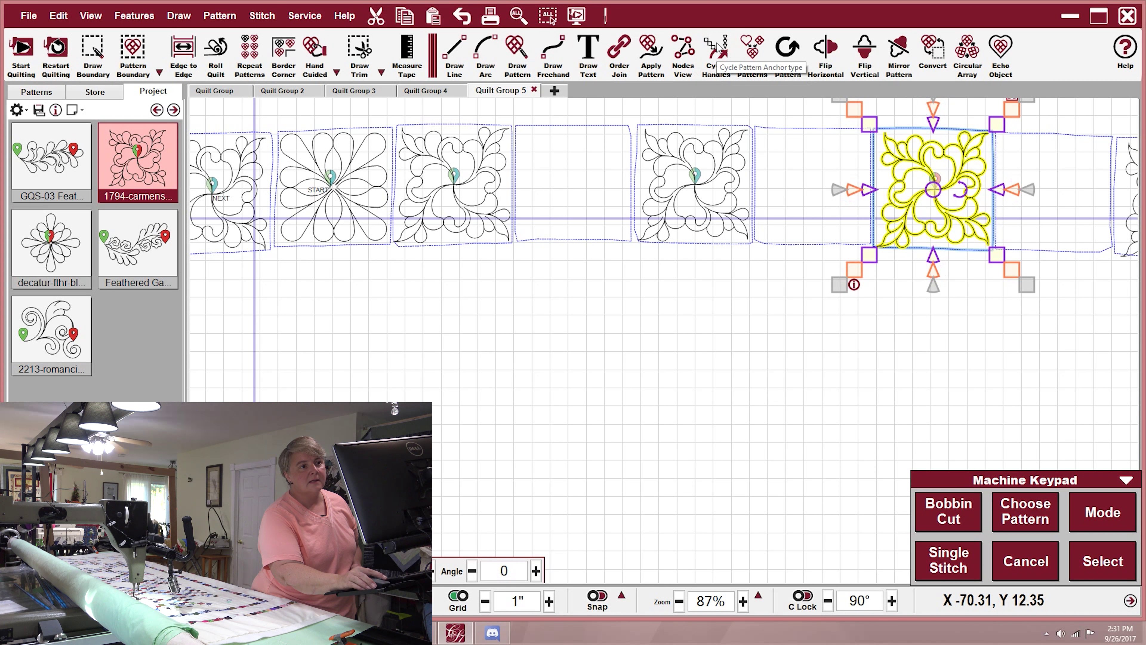
left_click_drag(845, 290, 845, 289)
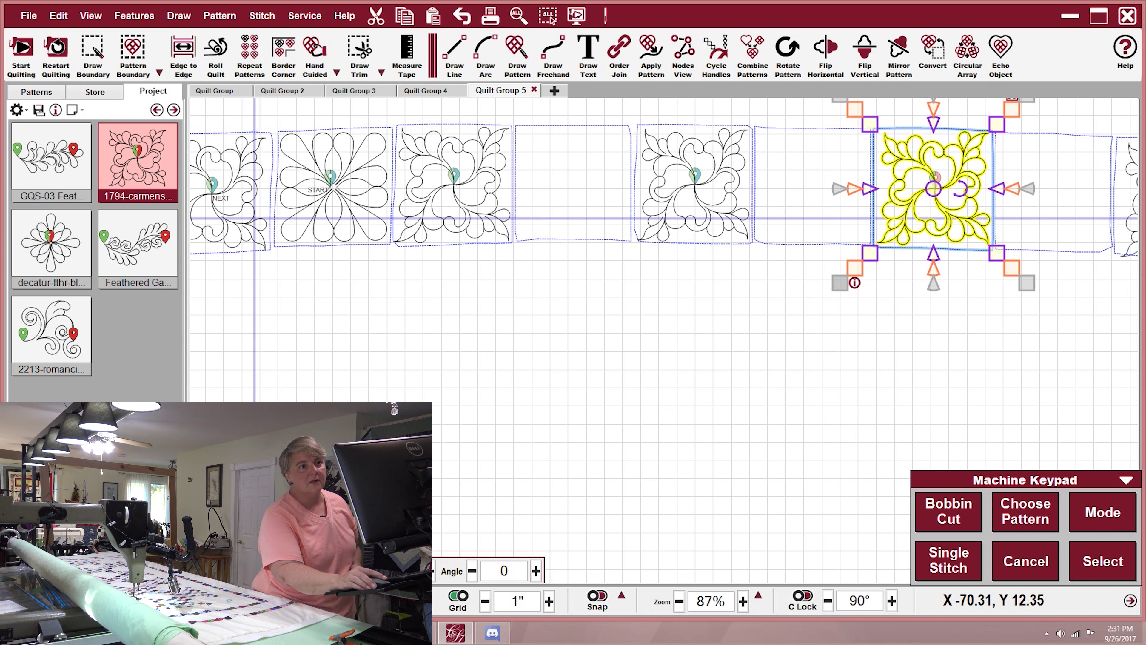
left_click(849, 340)
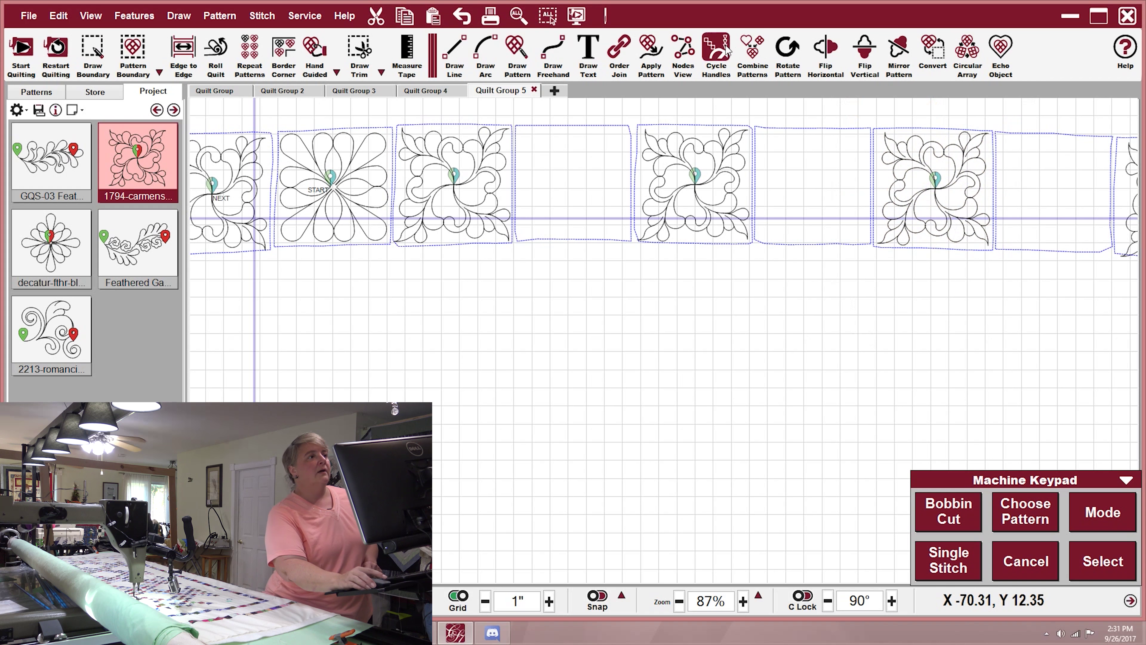
Center the feathered motif in the ninth block and adjust its upper-right corner slightly to follow the slanted boundary.
left_click(516, 14)
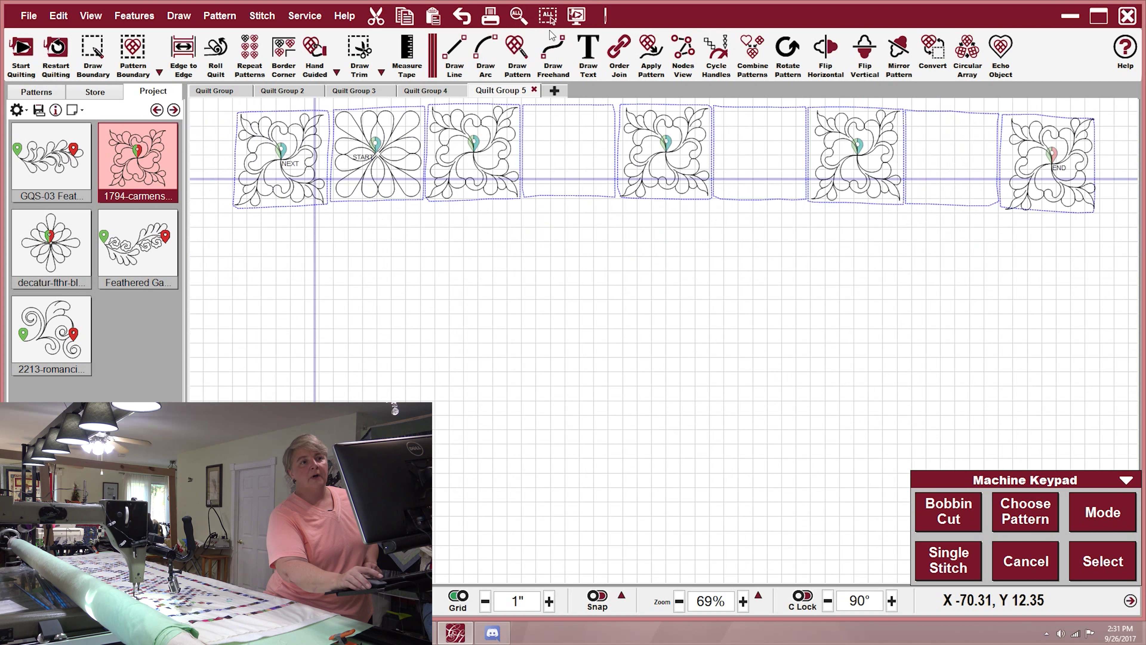
left_click(1043, 171)
left_click_drag(1048, 162, 1046, 160)
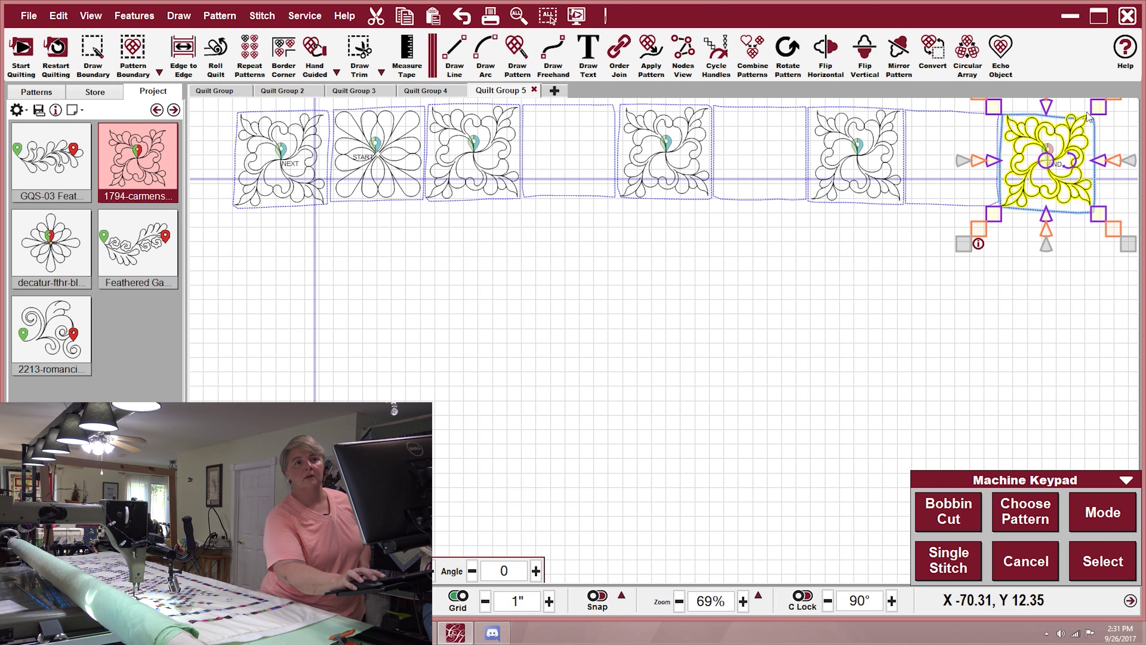
scroll(1092, 171, "down", 5)
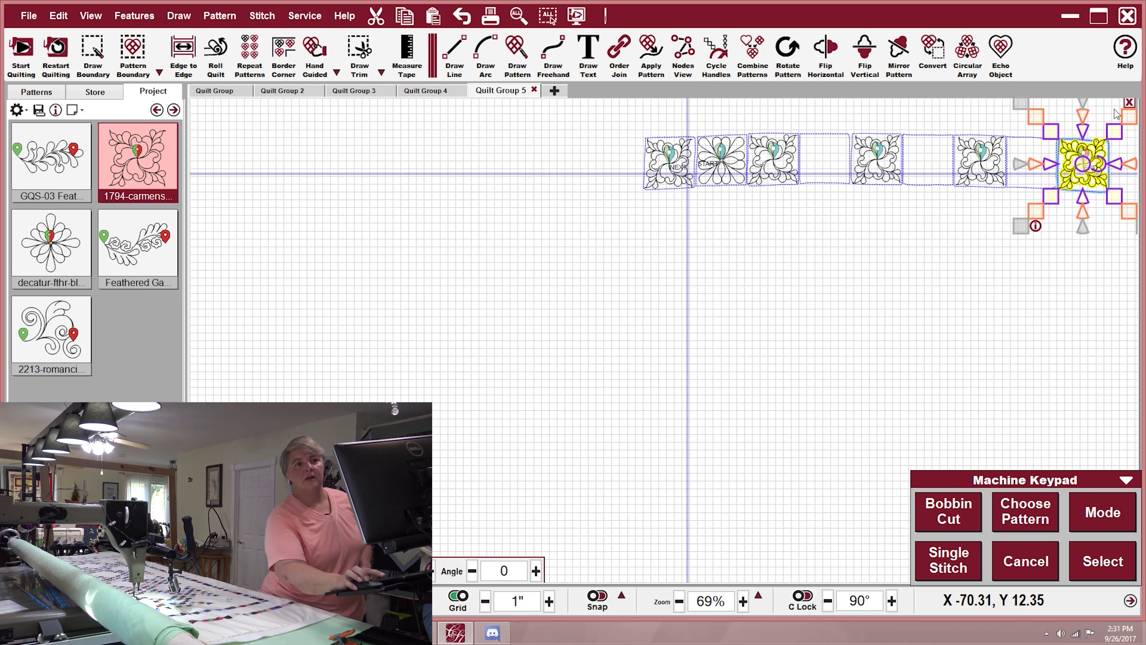
scroll(1101, 112, "up", 4)
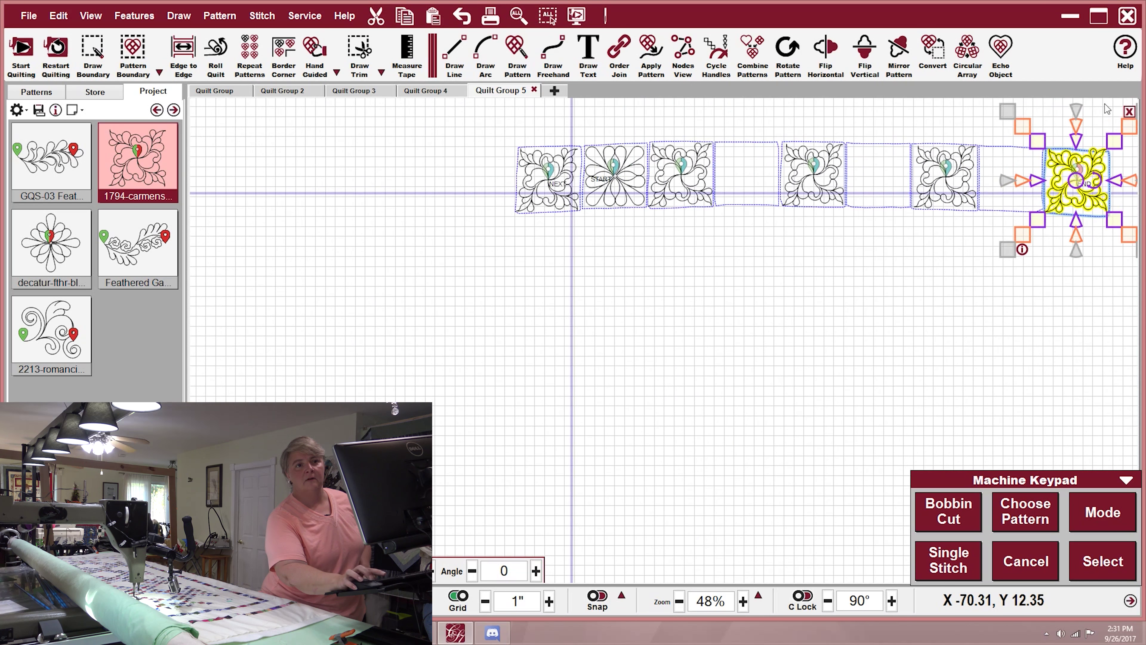
scroll(1115, 112, "up", 5)
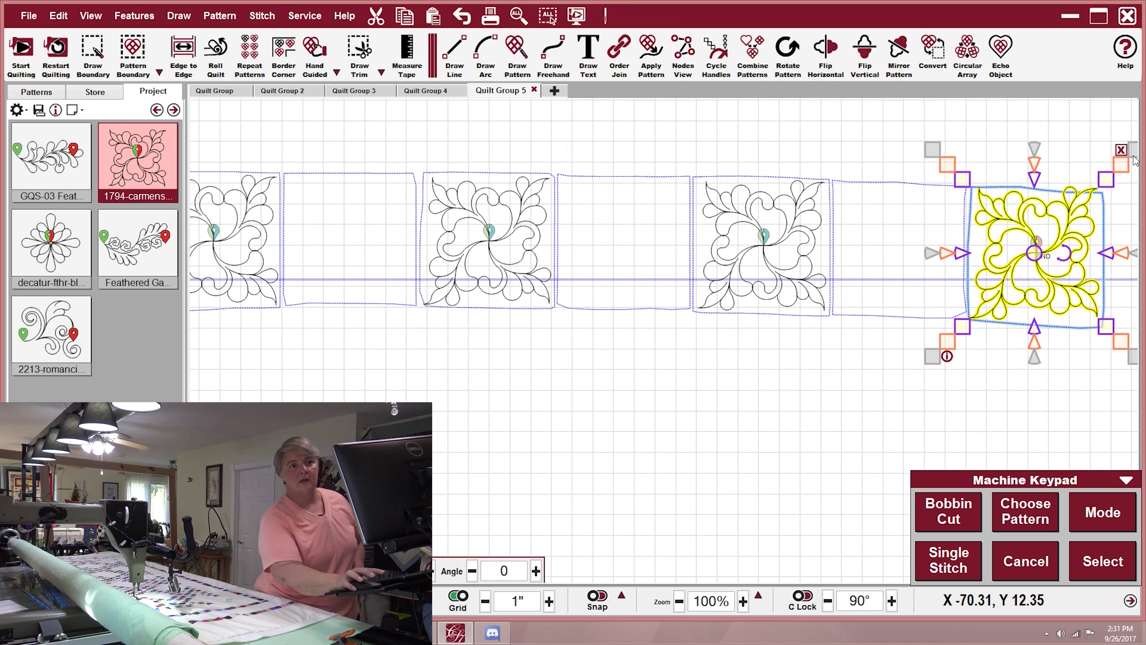
scroll(1136, 165, "up", 4)
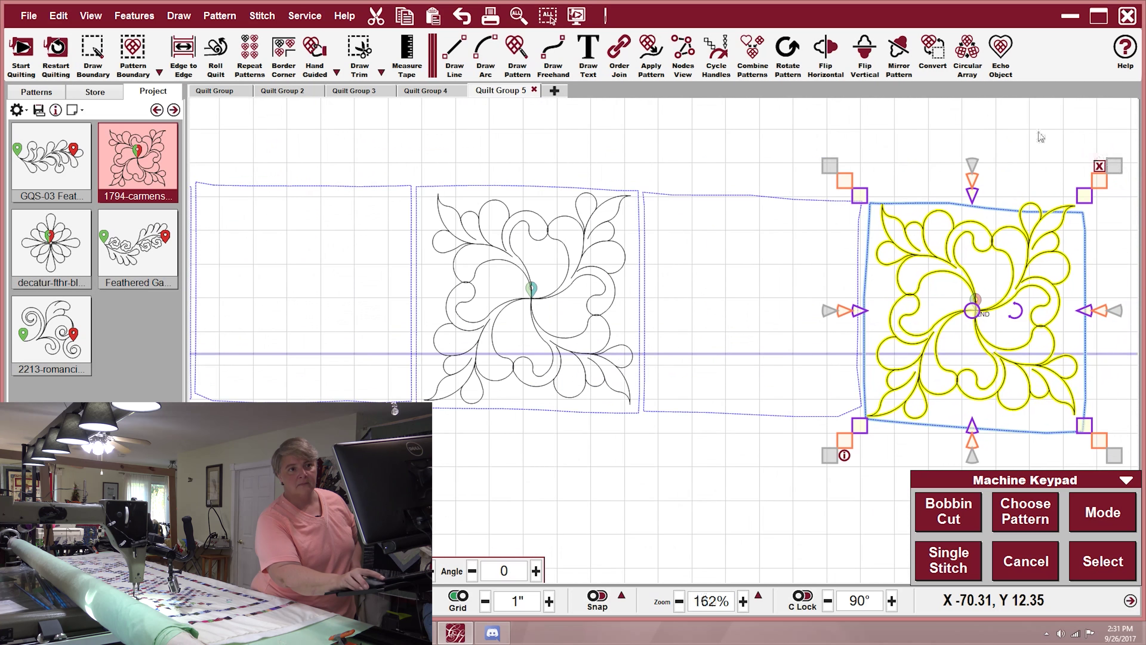
left_click_drag(1111, 171, 1114, 173)
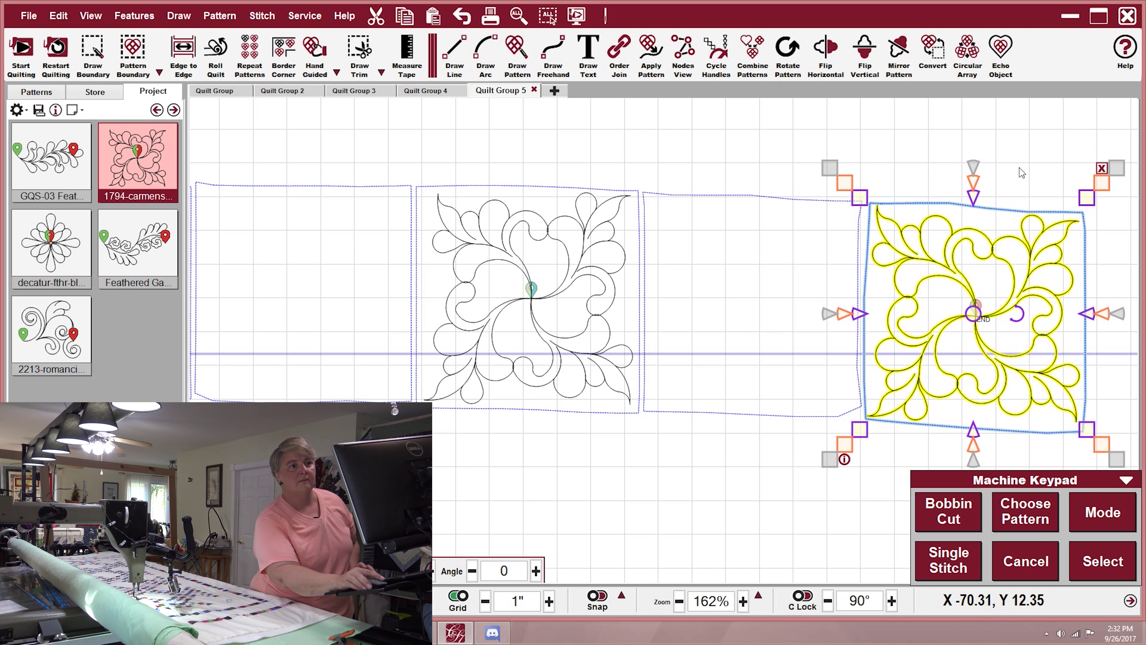
left_click(942, 148)
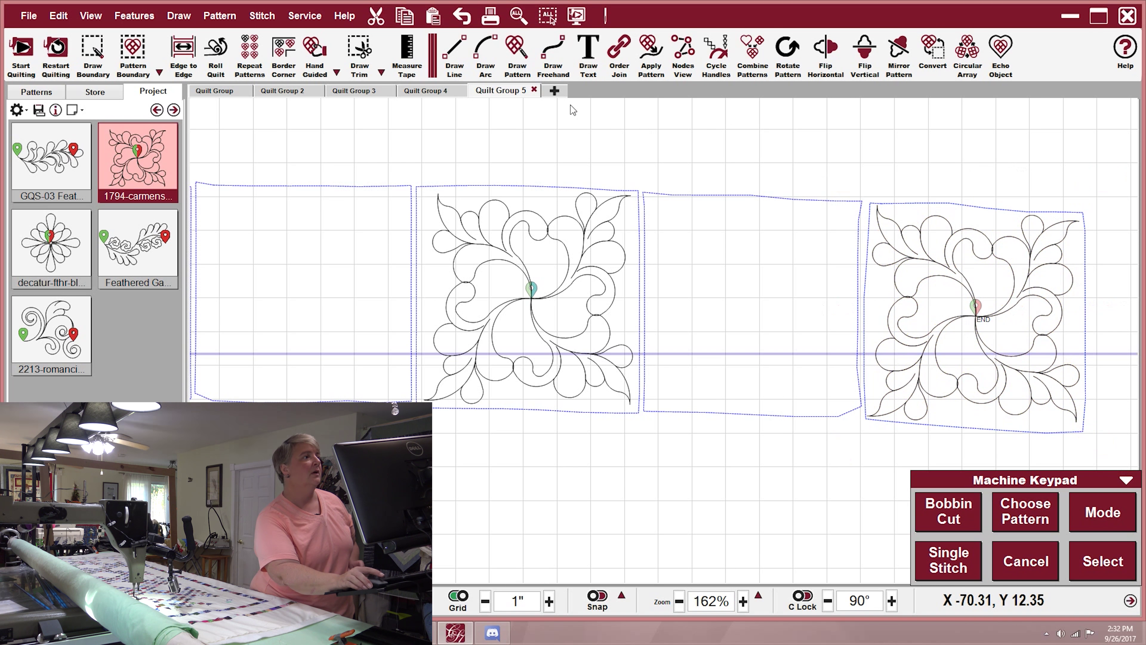
left_click(518, 18)
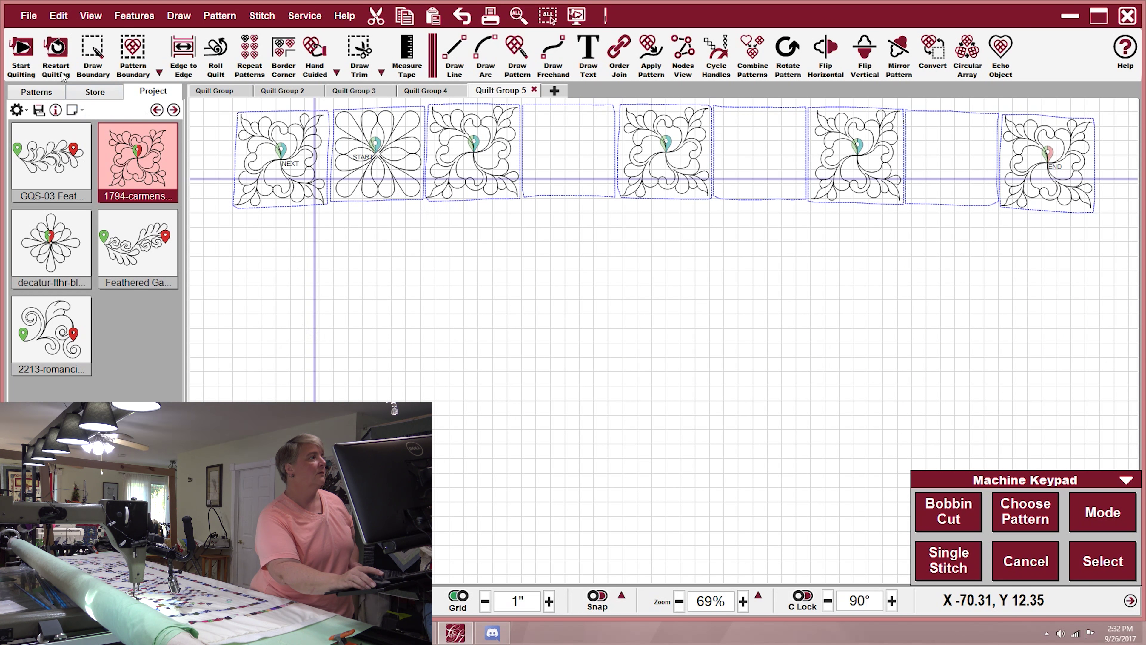